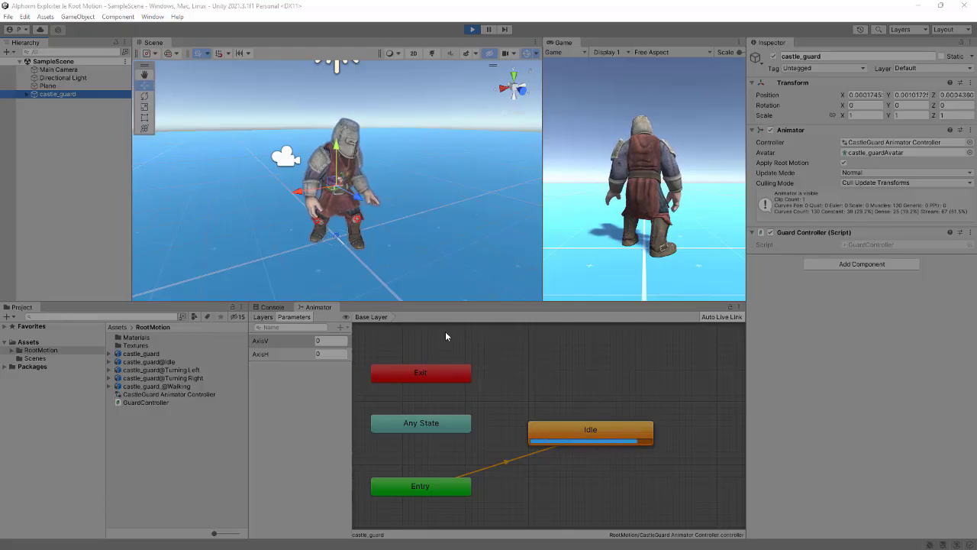
# End the play test and move the Idle state down beside the Entry node.
pyautogui.click(471, 29)
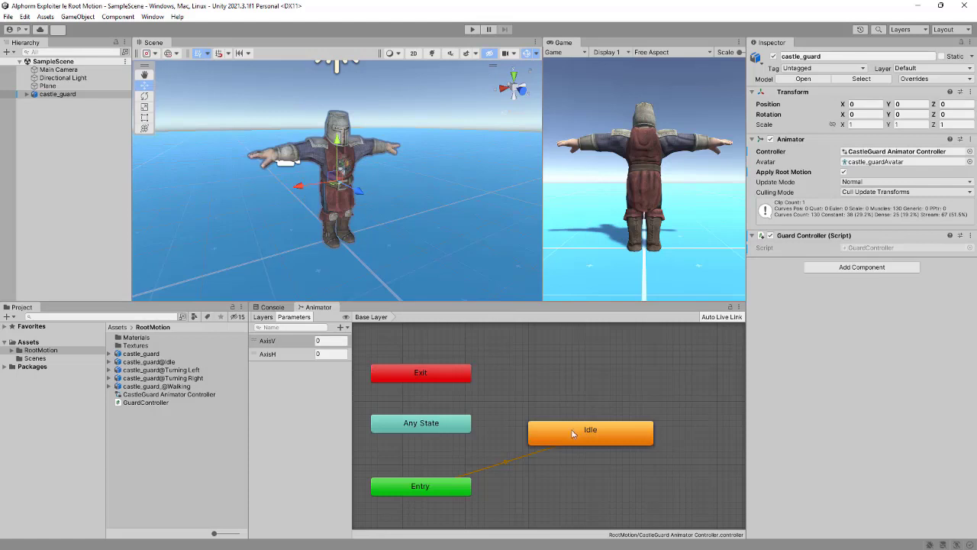
pyautogui.moveTo(573, 433); pyautogui.dragTo(579, 484)
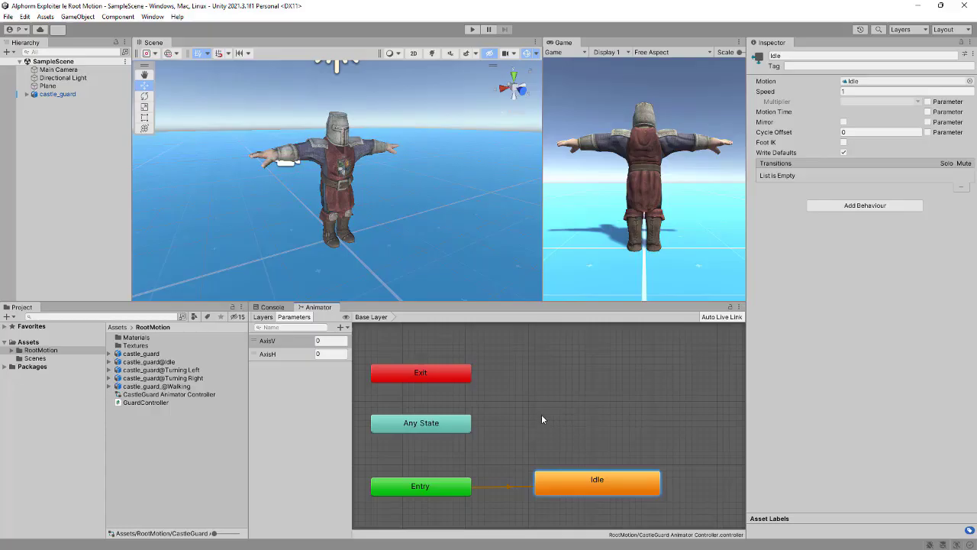
# Create a sub-state machine named New StateMachine in the Base Layer and inspect its contents.
pyautogui.rightClick(538, 415)
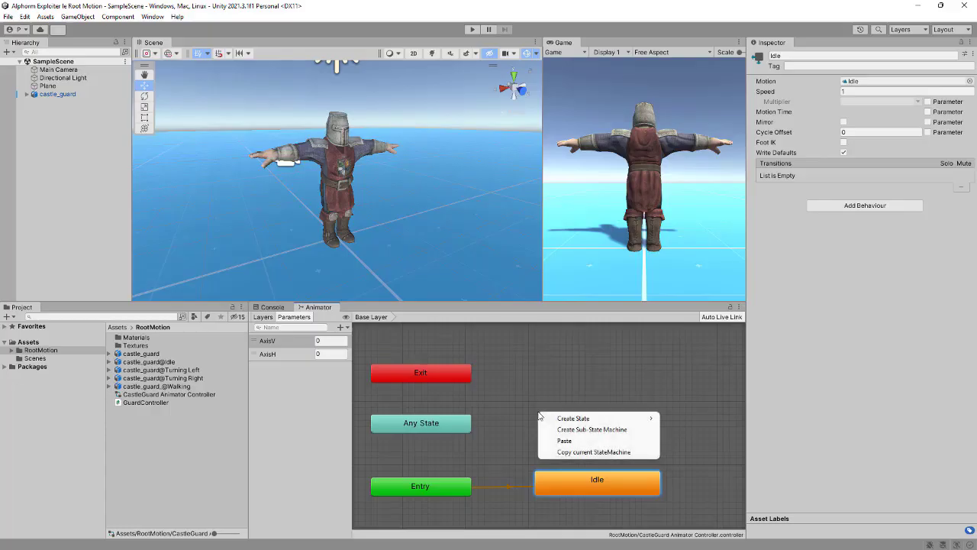
pyautogui.click(581, 430)
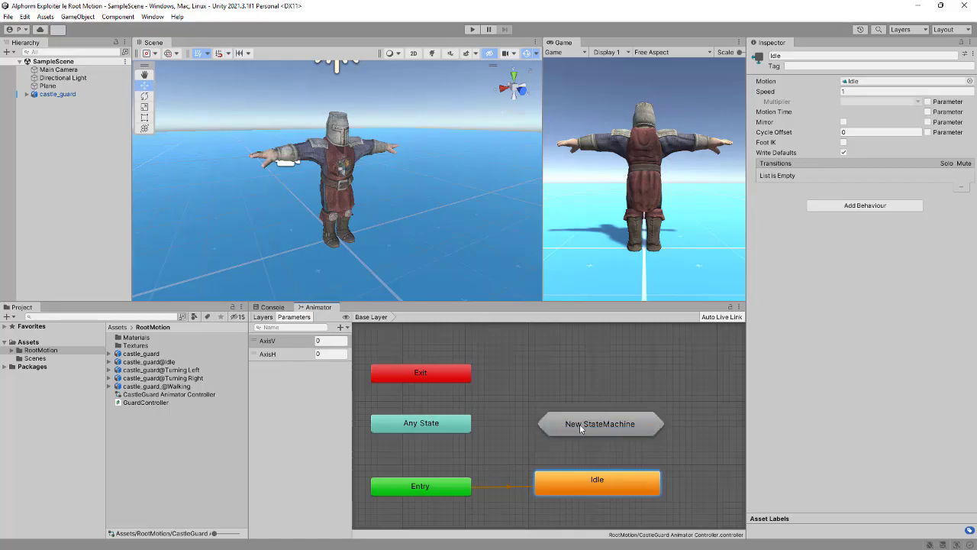
pyautogui.doubleClick(586, 423)
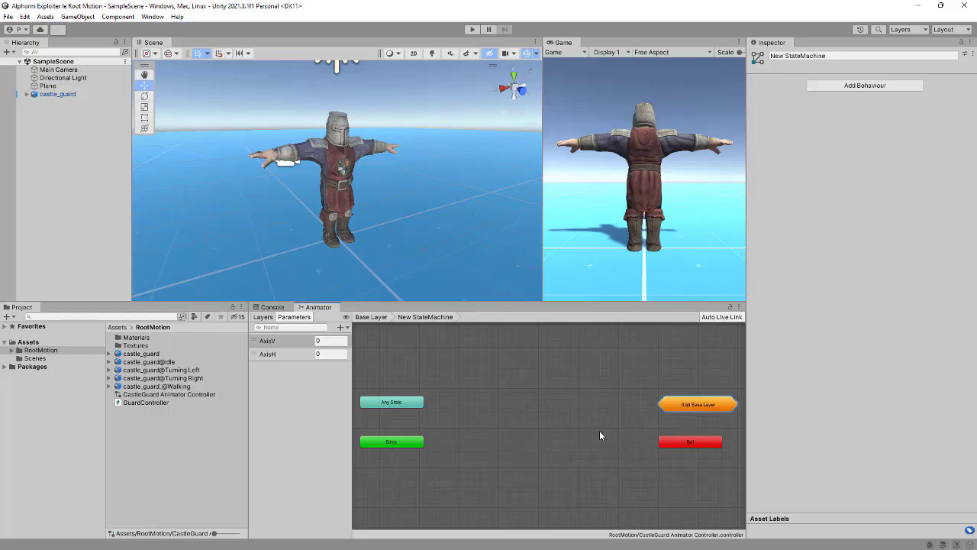
pyautogui.click(371, 317)
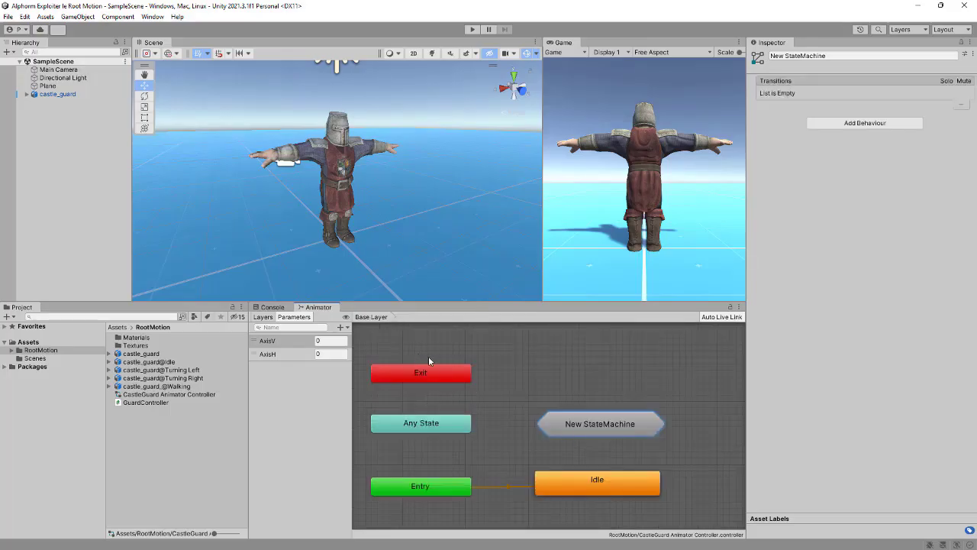
# Add a nested sub-state machine inside New StateMachine, explore it, then delete it.
pyautogui.doubleClick(586, 425)
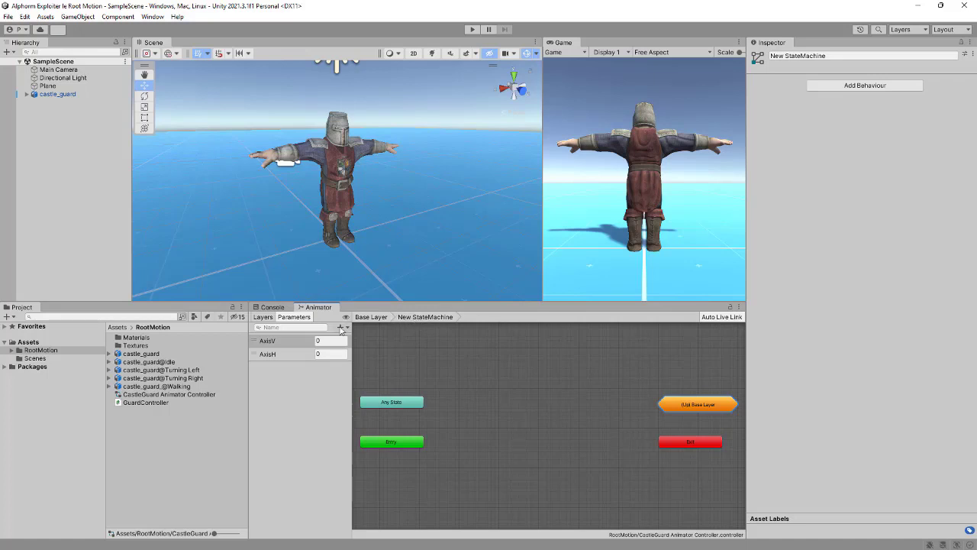
pyautogui.rightClick(498, 385)
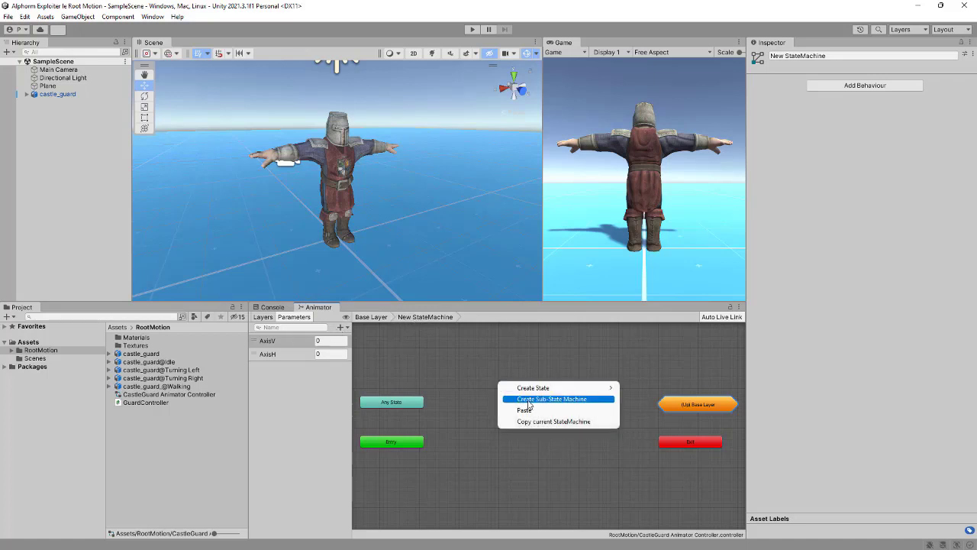
pyautogui.click(527, 400)
pyautogui.doubleClick(520, 391)
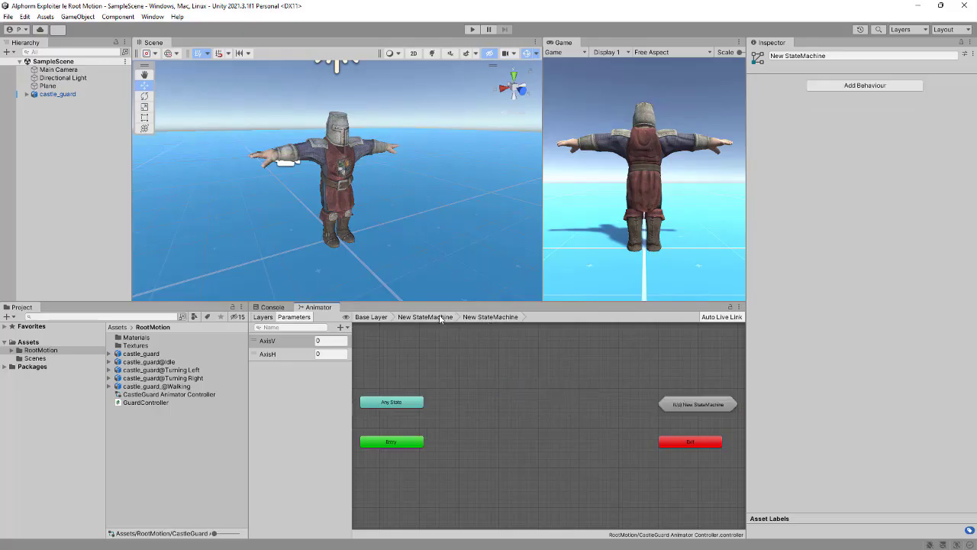
pyautogui.click(439, 317)
pyautogui.doubleClick(523, 387)
pyautogui.click(440, 317)
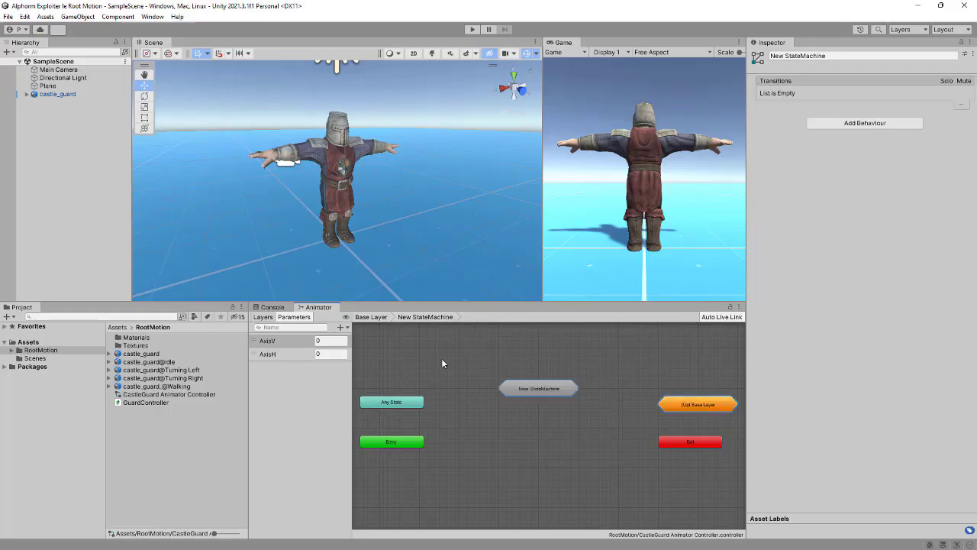
pyautogui.press('Delete')
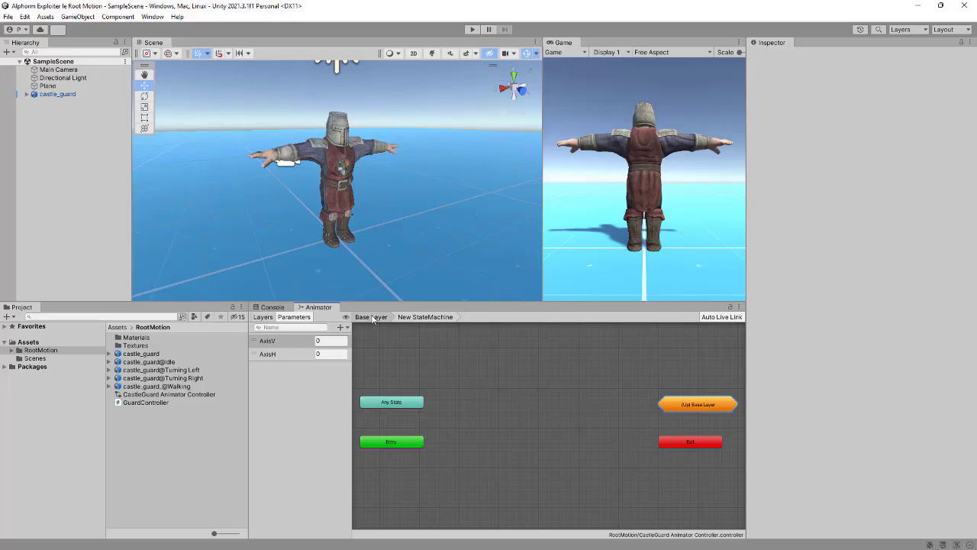
pyautogui.click(372, 317)
# Rename the New StateMachine node to 'Locomotion' in the Inspector.
pyautogui.click(599, 428)
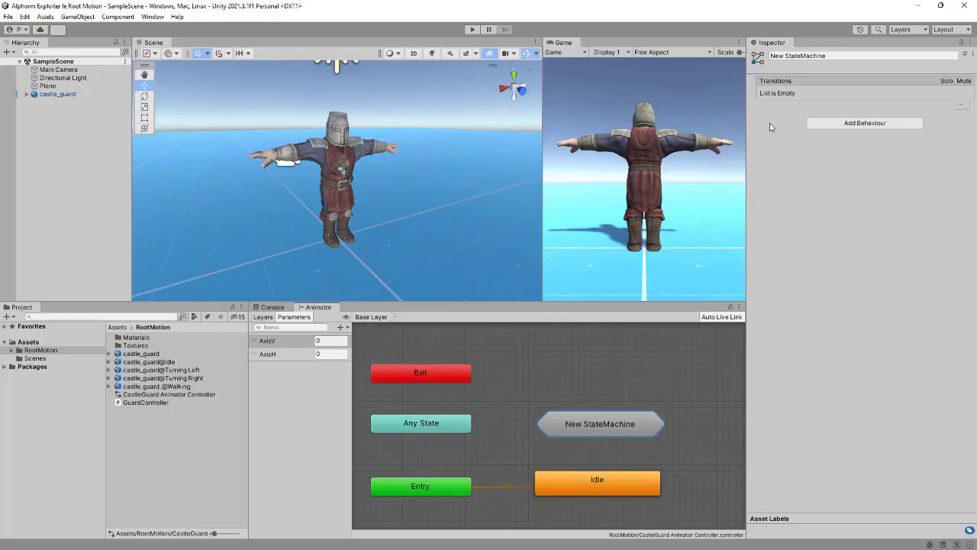
pyautogui.click(833, 55)
pyautogui.click(832, 55)
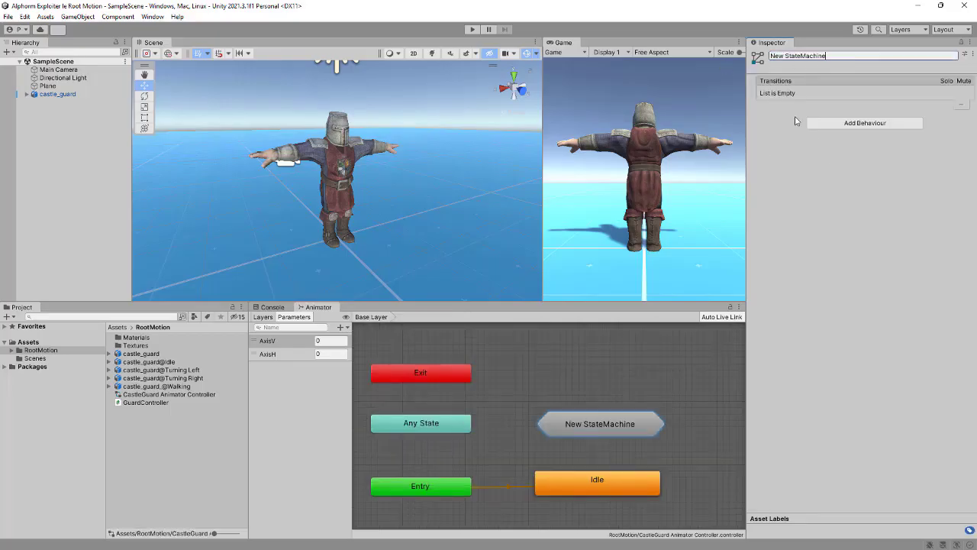
pyautogui.moveTo(832, 55); pyautogui.dragTo(768, 61)
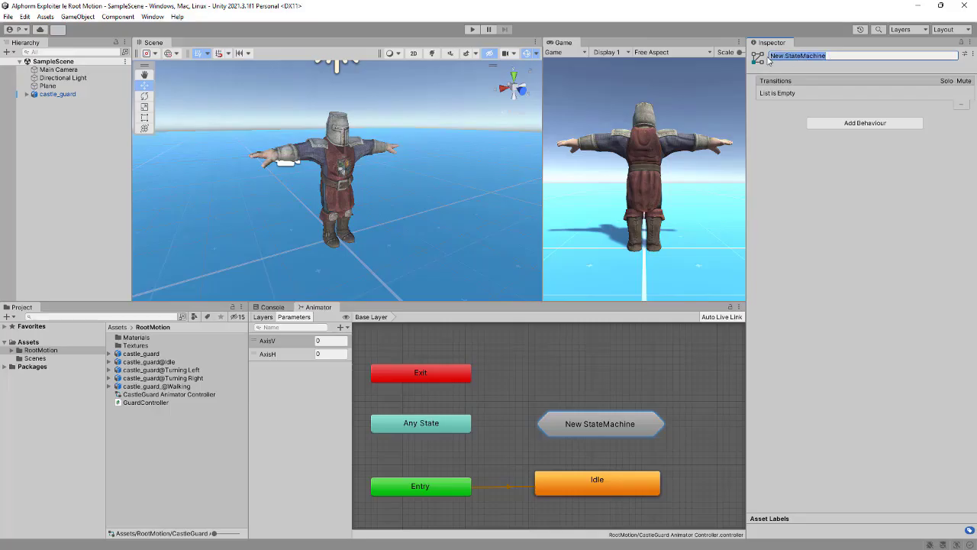
pyautogui.write('Loco')
pyautogui.write('motion')
pyautogui.press('Return')
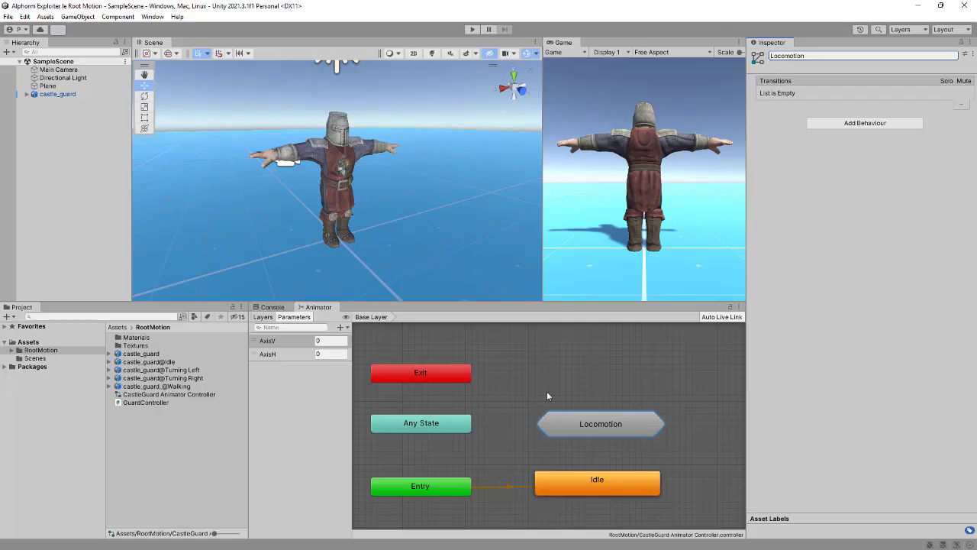
# Add Walking, Turning Right and Turning Left clip states inside Locomotion.
pyautogui.doubleClick(588, 426)
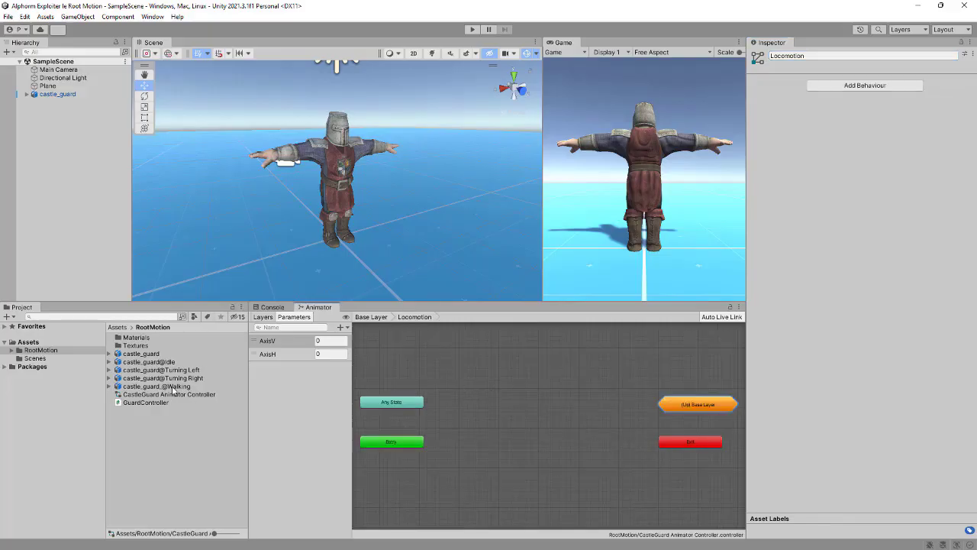
pyautogui.moveTo(174, 386)
pyautogui.mouseDown()
pyautogui.moveTo(586, 446)
pyautogui.moveTo(544, 434)
pyautogui.mouseUp()
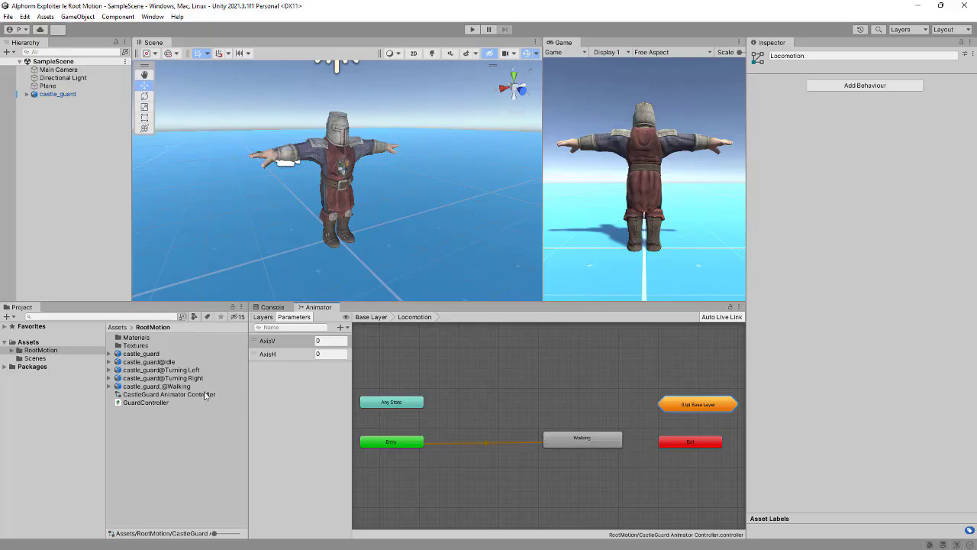
pyautogui.moveTo(184, 378)
pyautogui.mouseDown()
pyautogui.moveTo(496, 414)
pyautogui.moveTo(547, 405)
pyautogui.mouseUp()
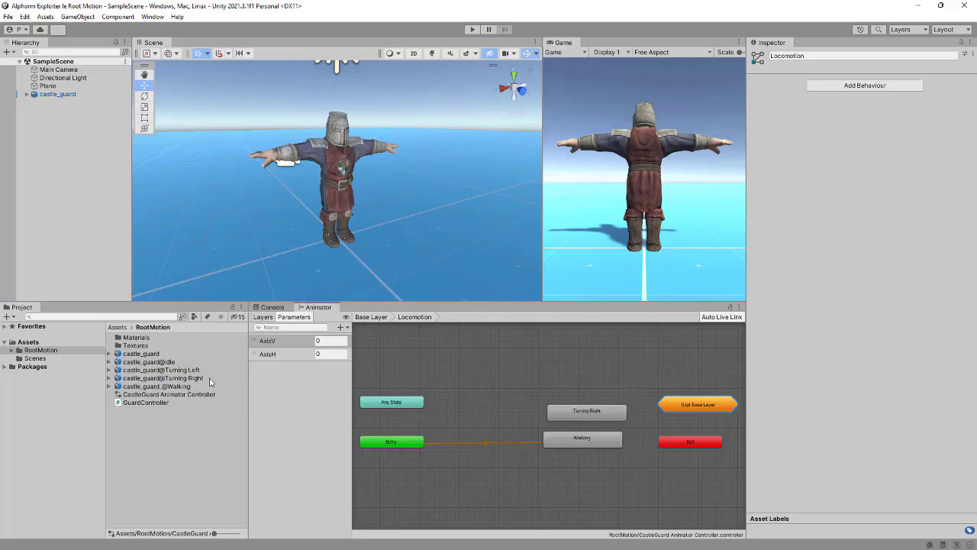
pyautogui.moveTo(191, 370); pyautogui.dragTo(611, 398)
pyautogui.moveTo(603, 397); pyautogui.dragTo(511, 400)
pyautogui.moveTo(582, 439); pyautogui.dragTo(562, 461)
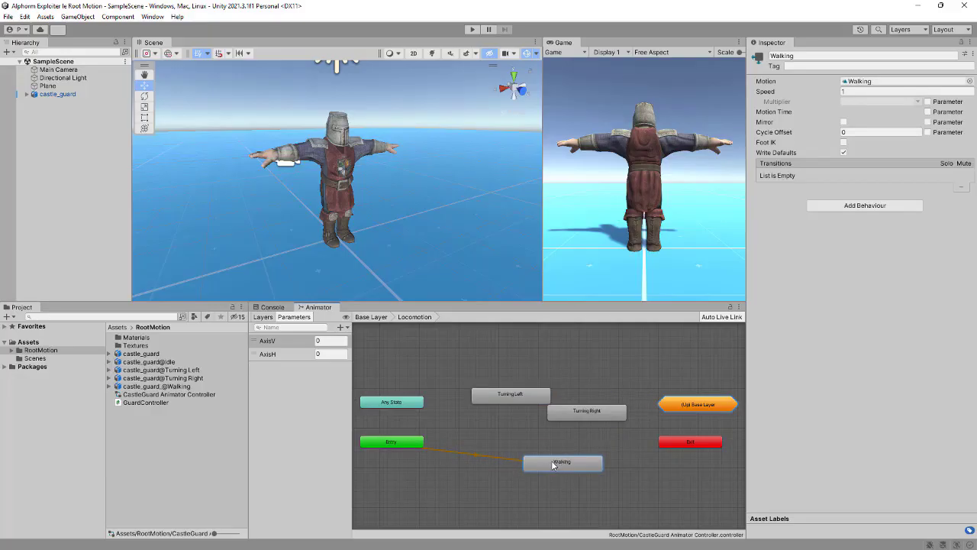
# Set Turning Right as the default state, delete it and restore it with undo.
pyautogui.rightClick(575, 413)
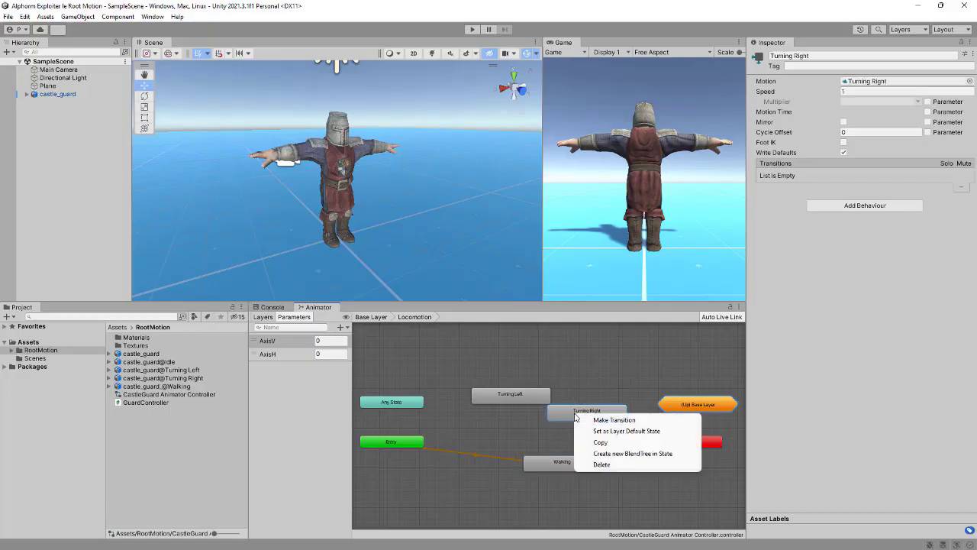
pyautogui.click(615, 431)
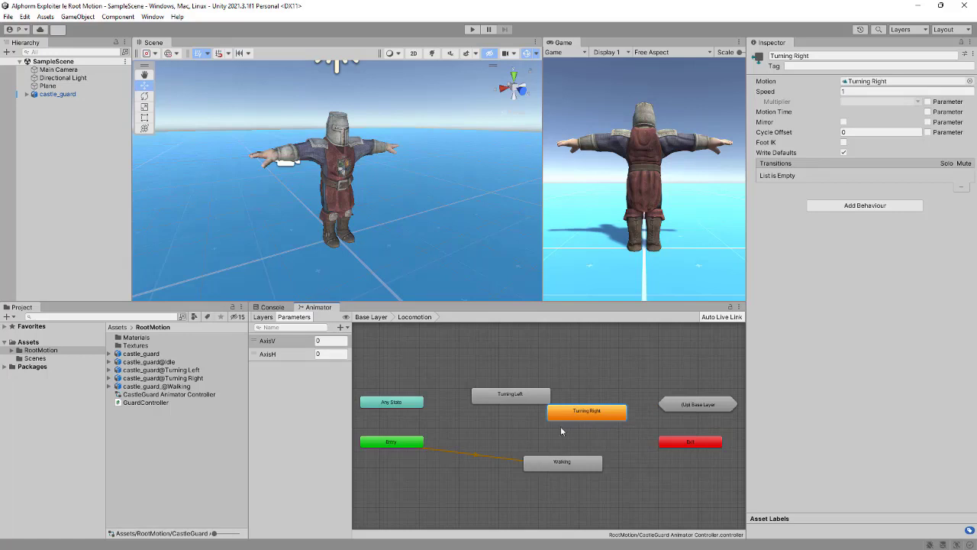
pyautogui.rightClick(575, 417)
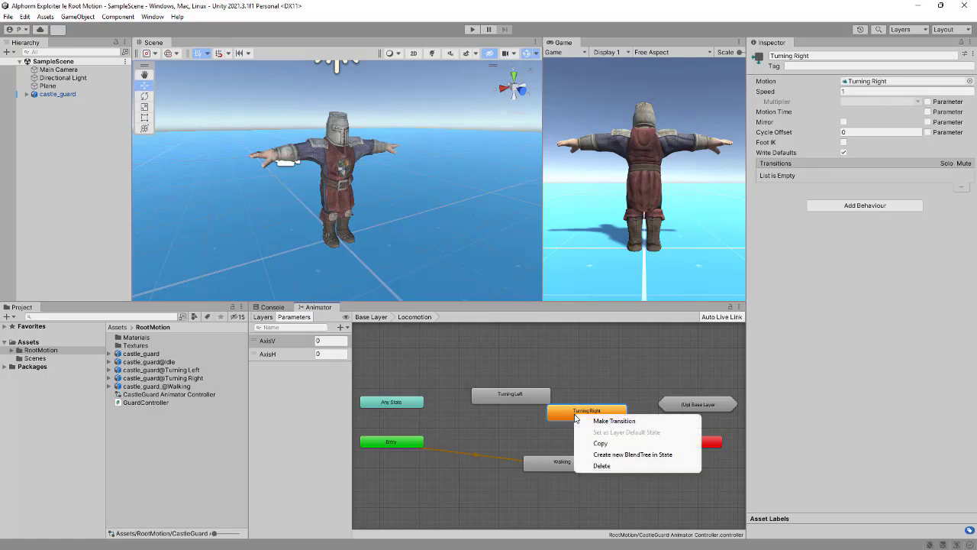
pyautogui.click(526, 427)
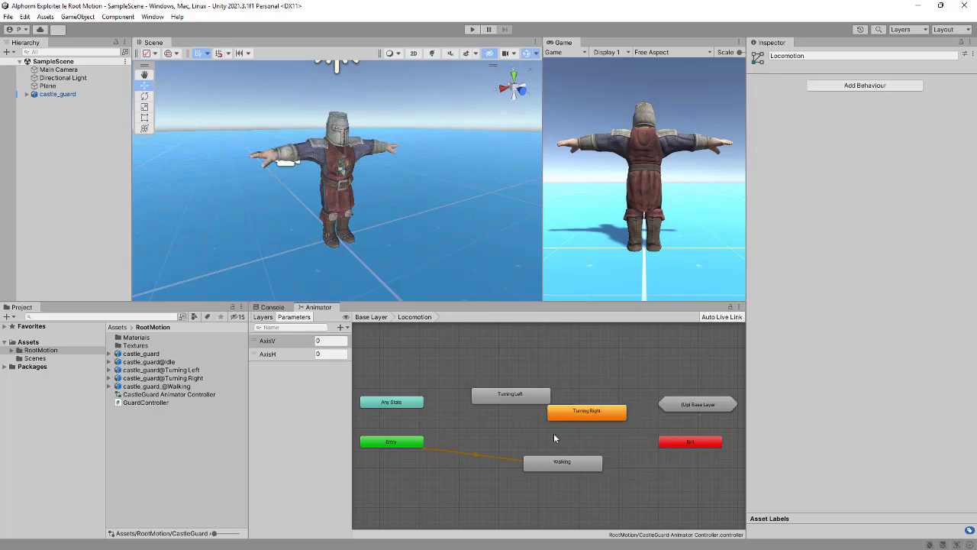
pyautogui.click(582, 413)
pyautogui.press('Delete')
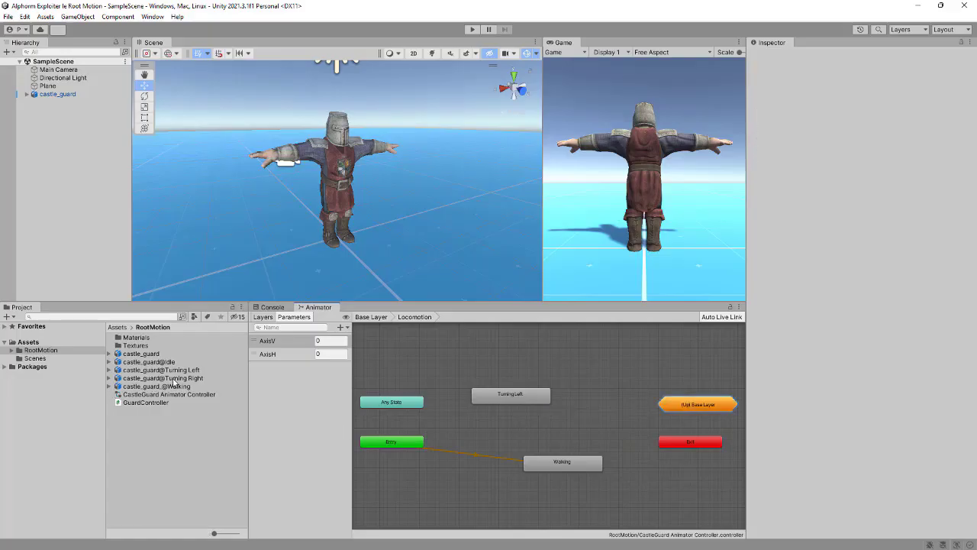
pyautogui.hotkey('ctrl', 'z')
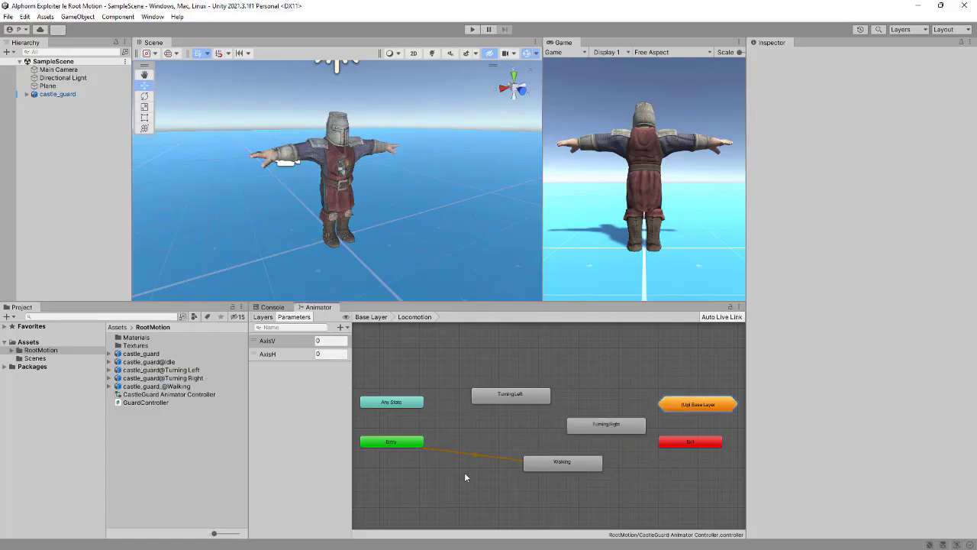
pyautogui.click(370, 316)
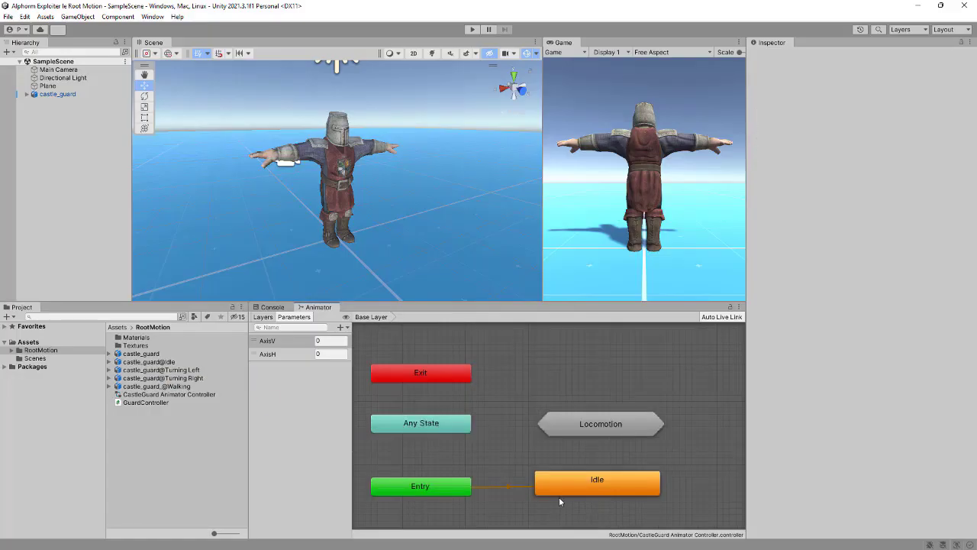
# Add a transition from Idle to the Turning Left state inside Locomotion.
pyautogui.doubleClick(600, 424)
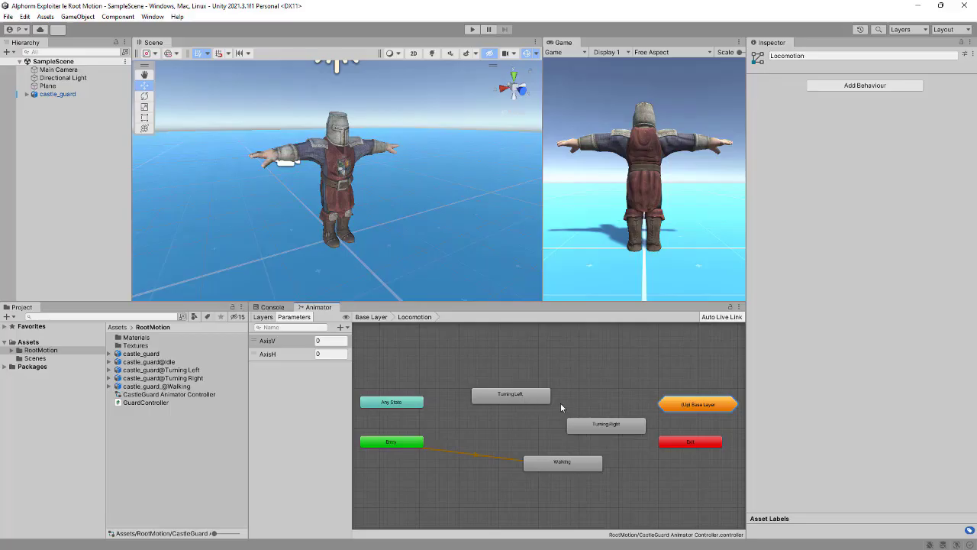
pyautogui.doubleClick(691, 410)
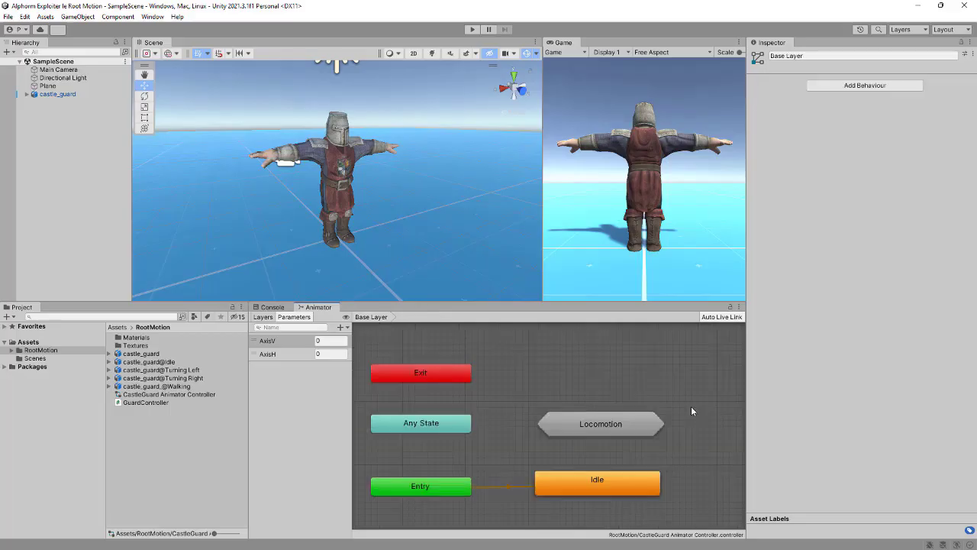
pyautogui.rightClick(574, 484)
pyautogui.click(599, 491)
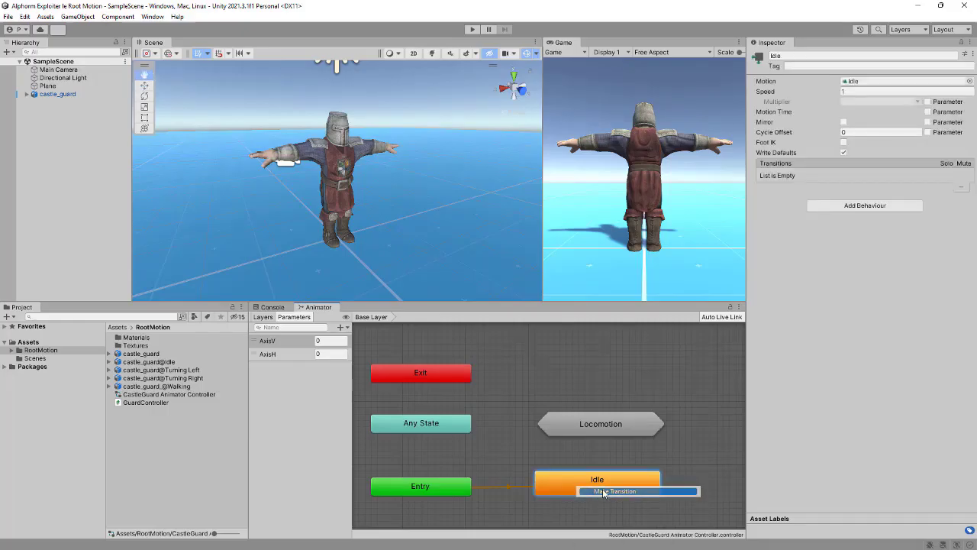
pyautogui.click(601, 429)
pyautogui.click(602, 430)
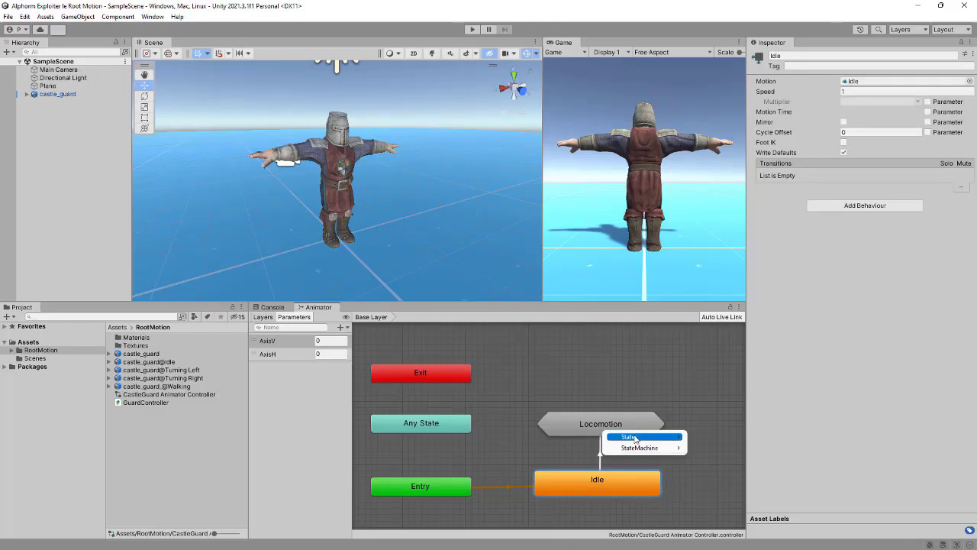
pyautogui.moveTo(634, 438)
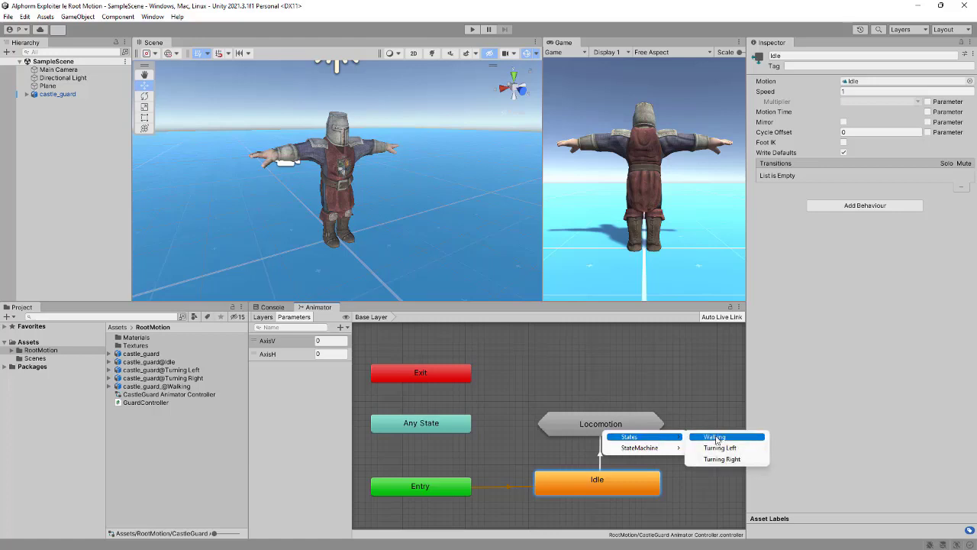
pyautogui.click(720, 448)
pyautogui.doubleClick(617, 423)
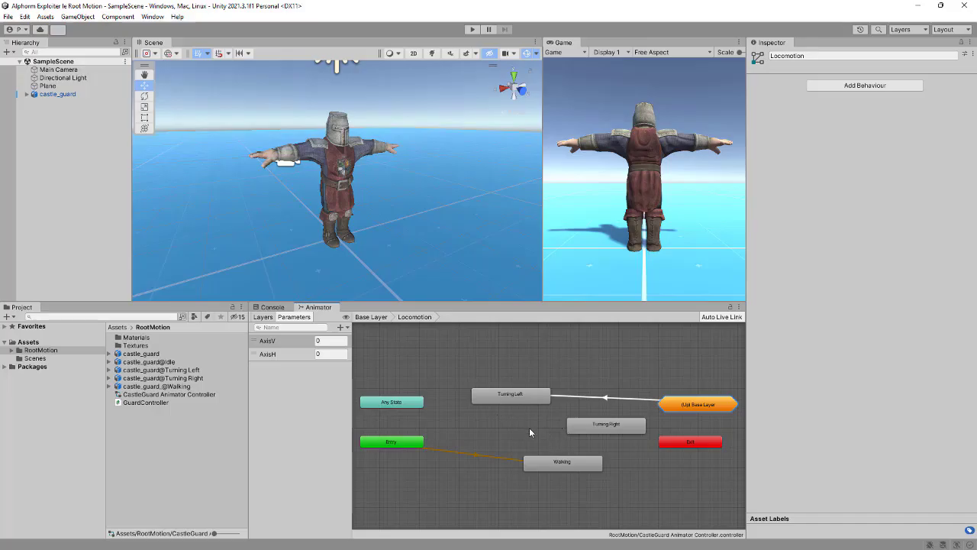
# Replace the Idle-to-Turning Left transition with one from Idle to Walking.
pyautogui.click(683, 407)
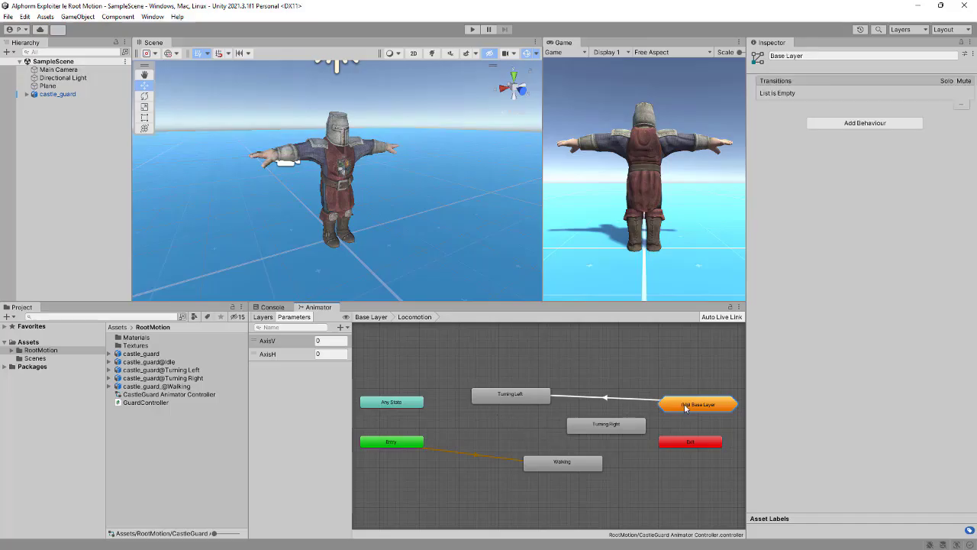
pyautogui.doubleClick(687, 408)
pyautogui.click(600, 458)
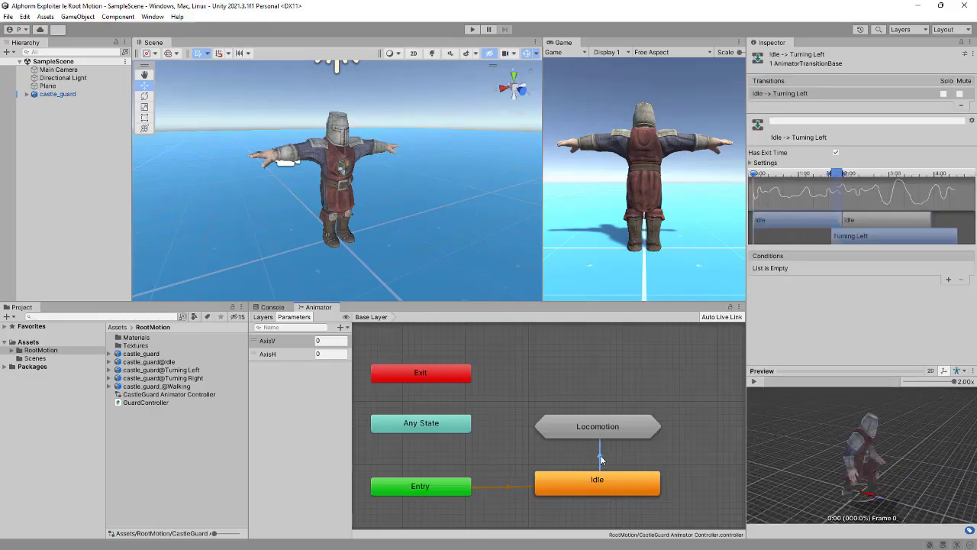
pyautogui.press('Delete')
pyautogui.rightClick(612, 486)
pyautogui.click(635, 489)
pyautogui.click(615, 432)
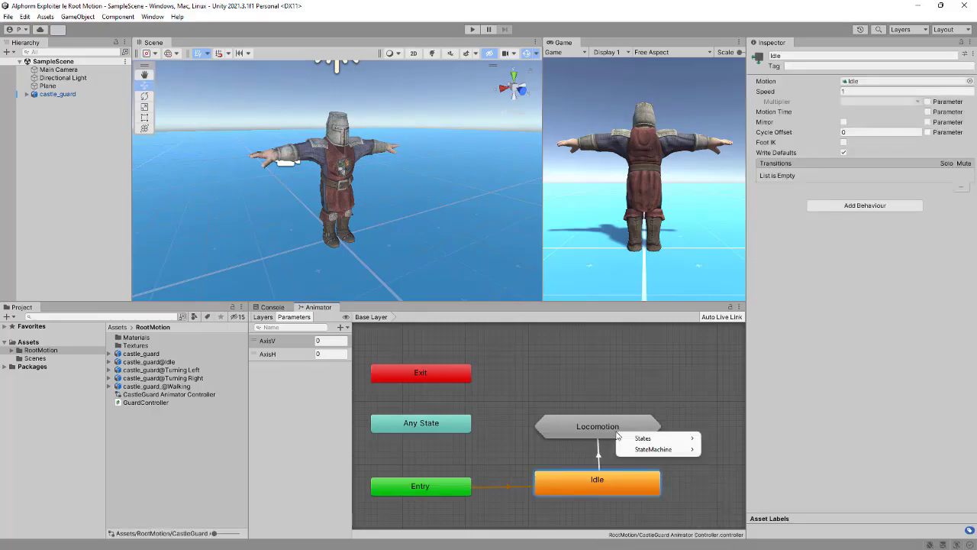
pyautogui.moveTo(671, 438)
pyautogui.click(709, 439)
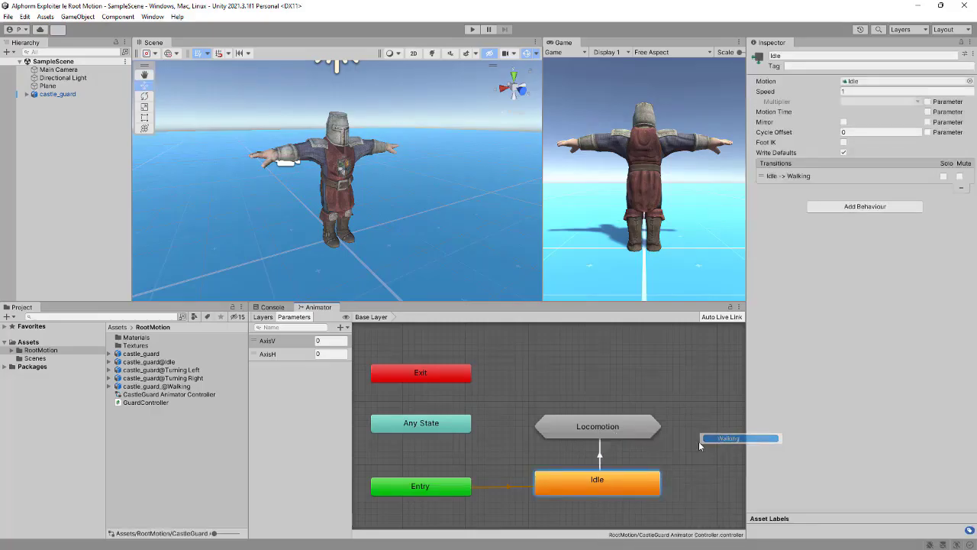
# Rearrange Turning Left, Turning Right, Walking and the Base Layer node inside Locomotion.
pyautogui.doubleClick(596, 427)
pyautogui.moveTo(599, 429); pyautogui.dragTo(583, 369)
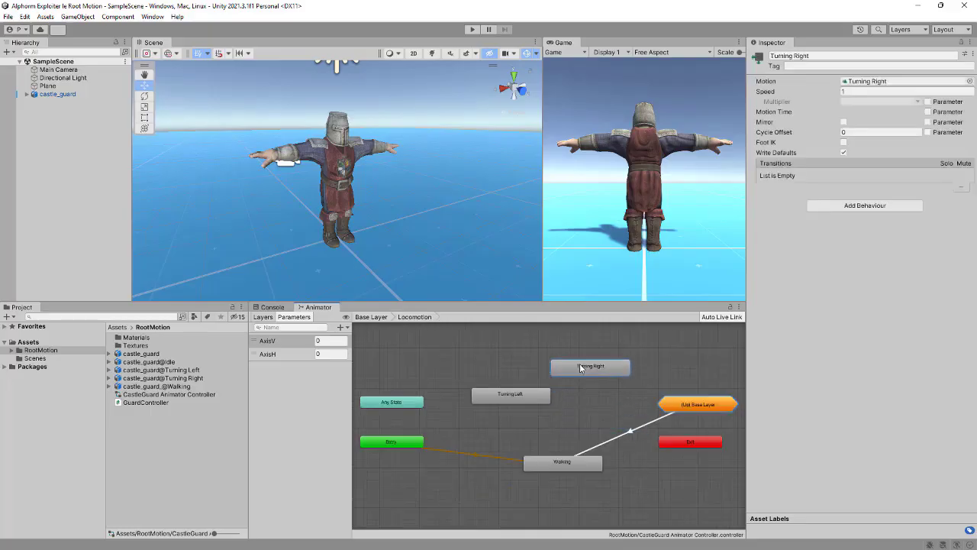
pyautogui.moveTo(511, 398); pyautogui.dragTo(484, 369)
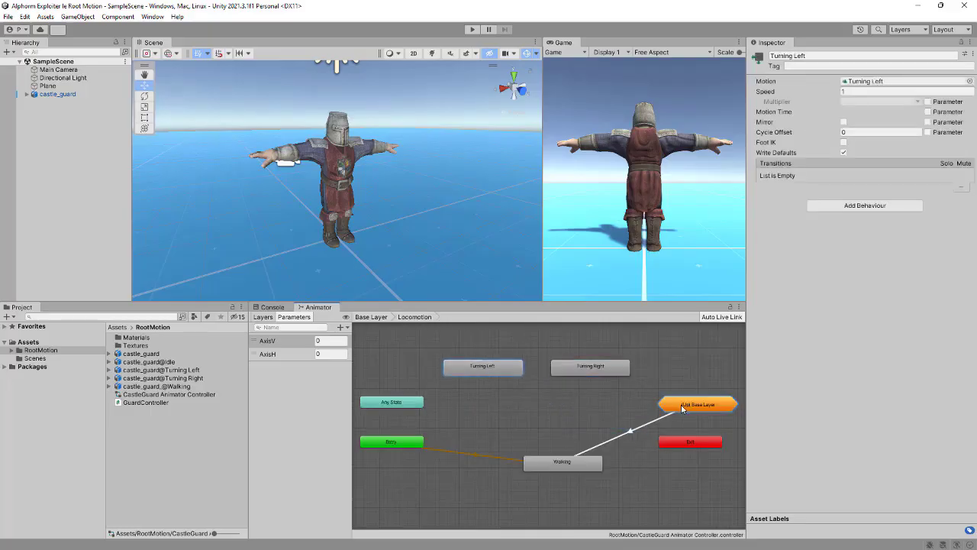
pyautogui.moveTo(685, 409); pyautogui.dragTo(633, 408)
pyautogui.moveTo(565, 470); pyautogui.dragTo(514, 478)
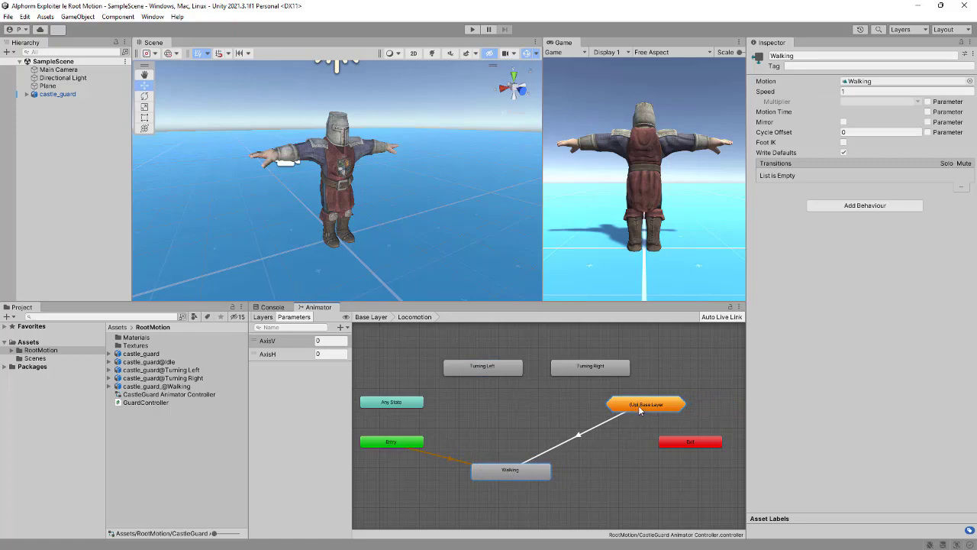
pyautogui.doubleClick(513, 474)
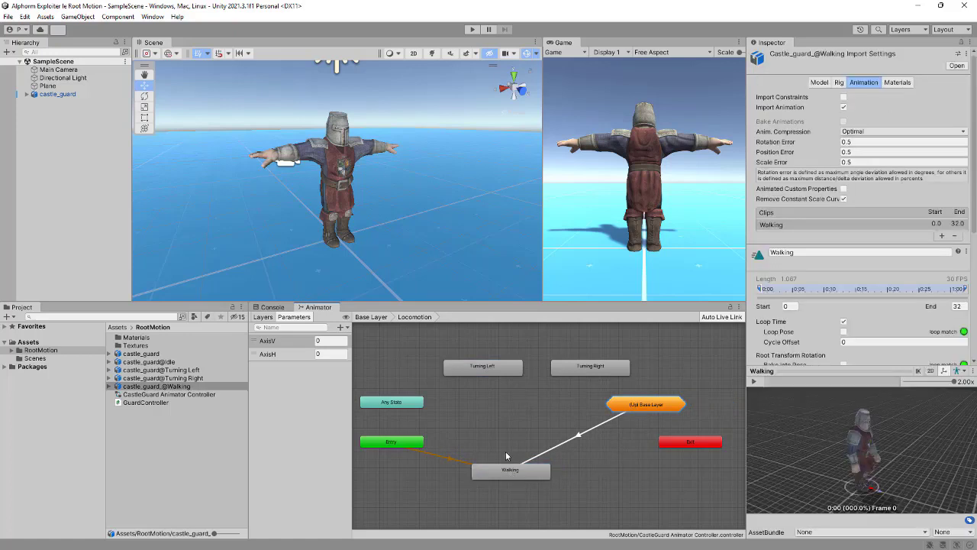
pyautogui.click(629, 410)
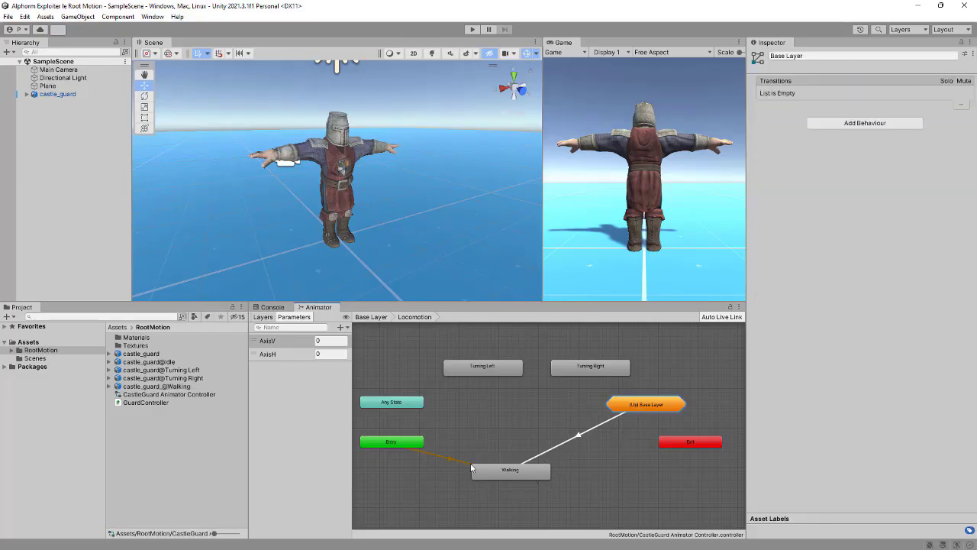
pyautogui.moveTo(498, 474); pyautogui.dragTo(522, 465)
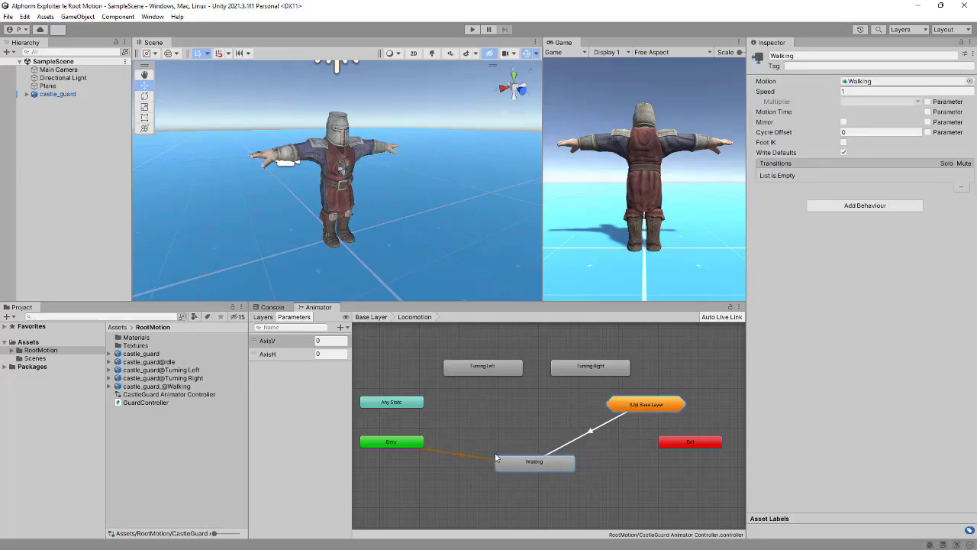
pyautogui.click(371, 316)
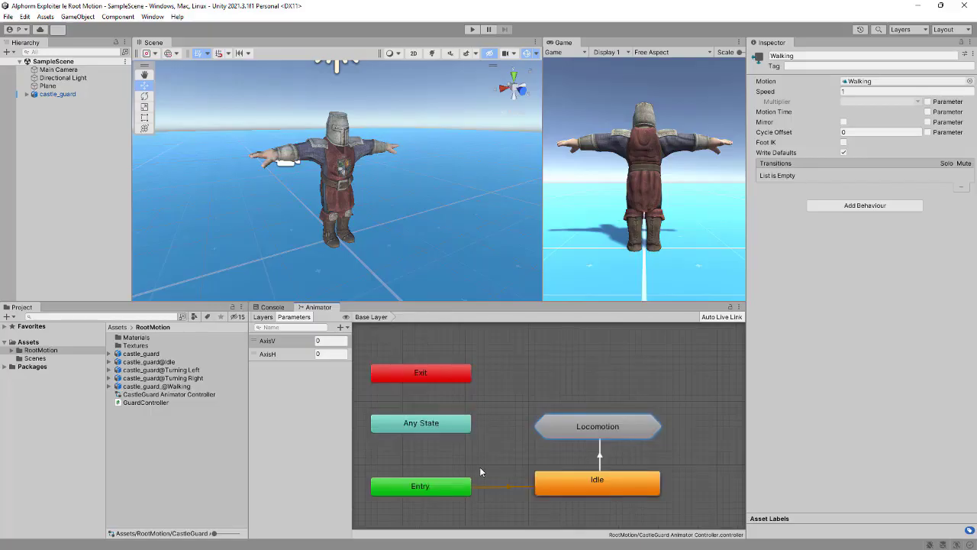
# Give the Idle-to-Walking transition no exit time and an AxisV Greater 0.1 condition.
pyautogui.click(599, 462)
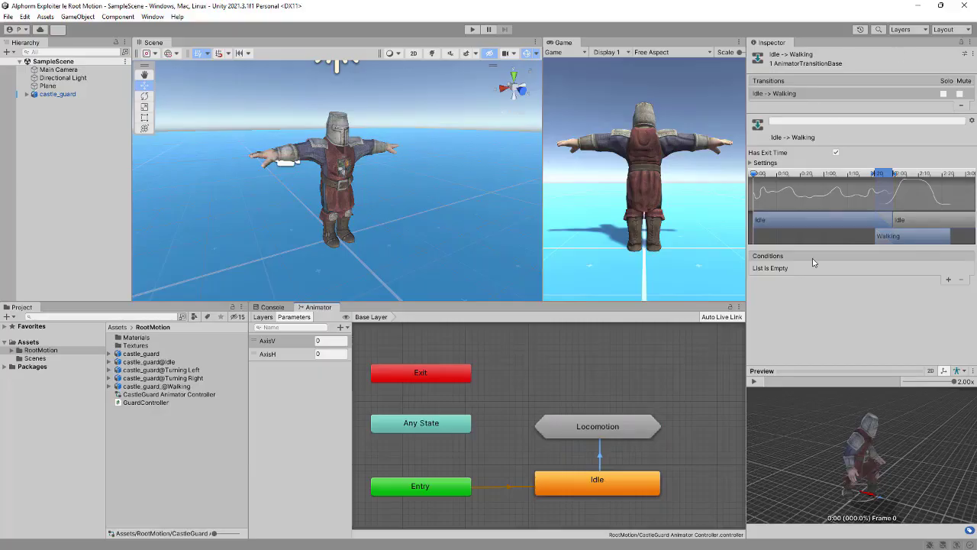
pyautogui.click(836, 153)
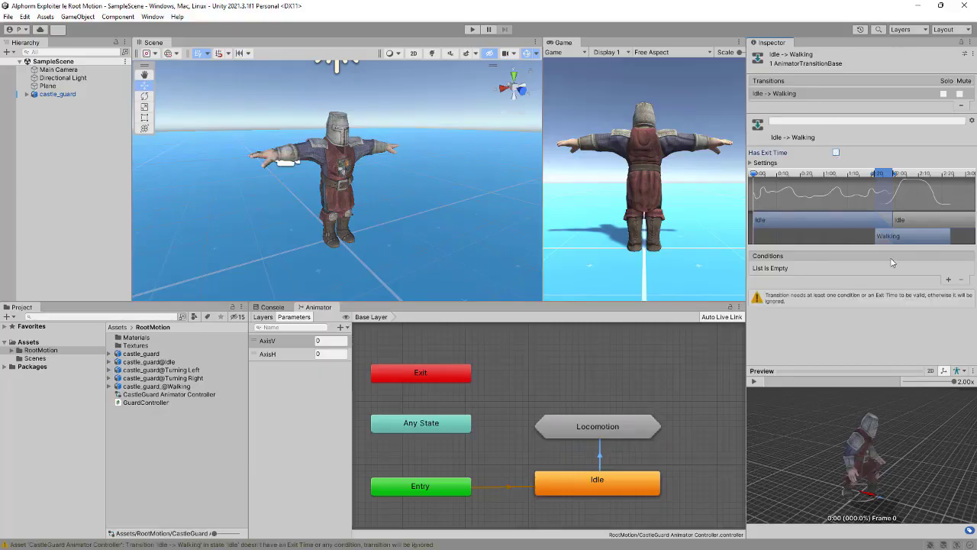
pyautogui.click(949, 280)
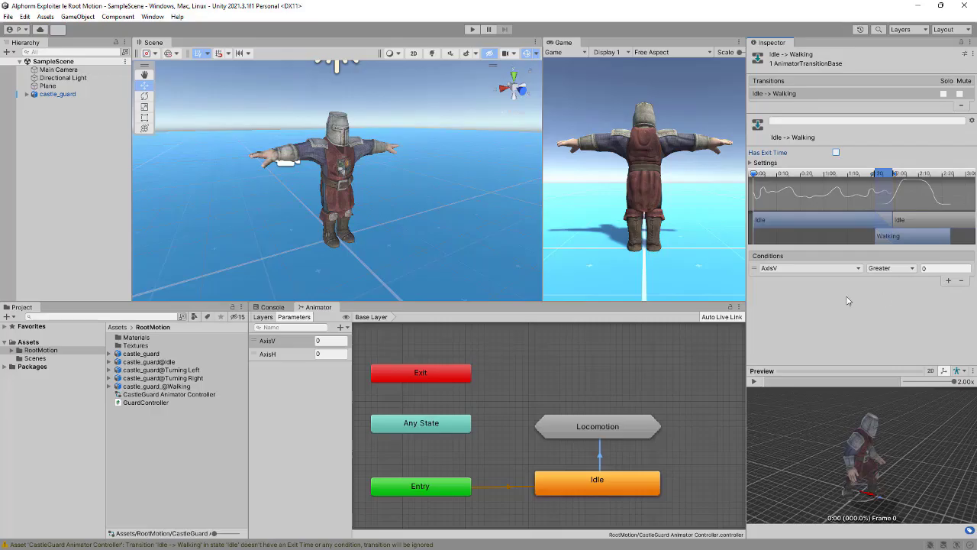
pyautogui.click(925, 268)
pyautogui.write('.1')
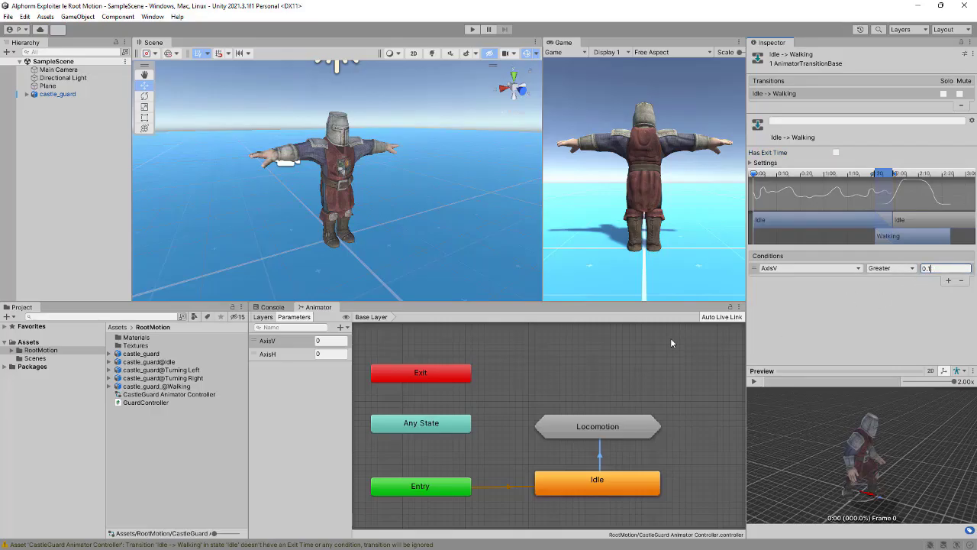
pyautogui.click(475, 32)
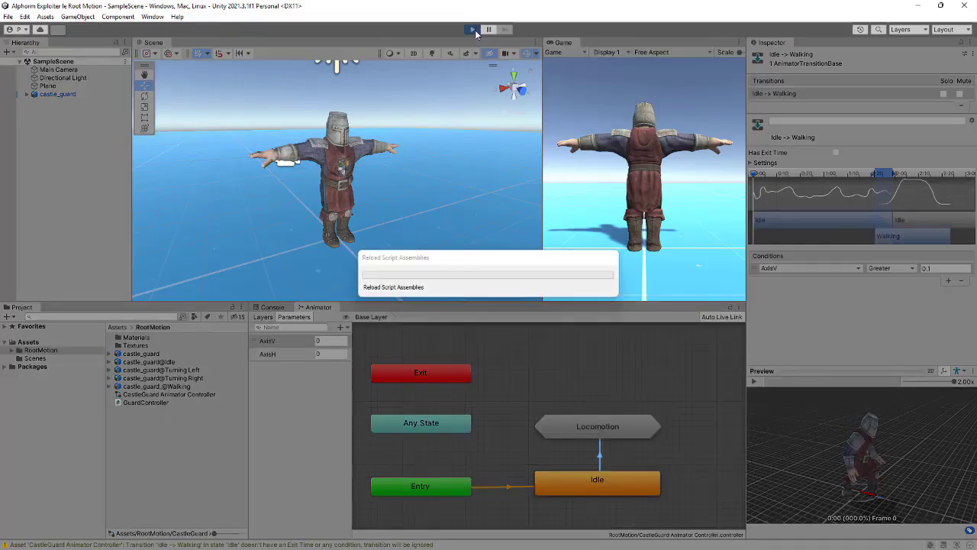
# Drive the guard forward with the Up key, then stop playback.
pyautogui.press('Up')
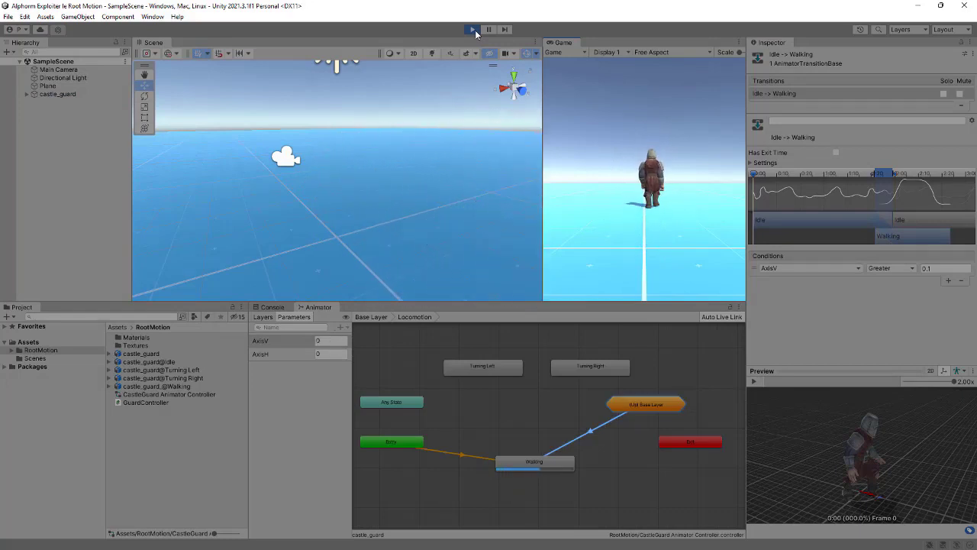
pyautogui.click(473, 30)
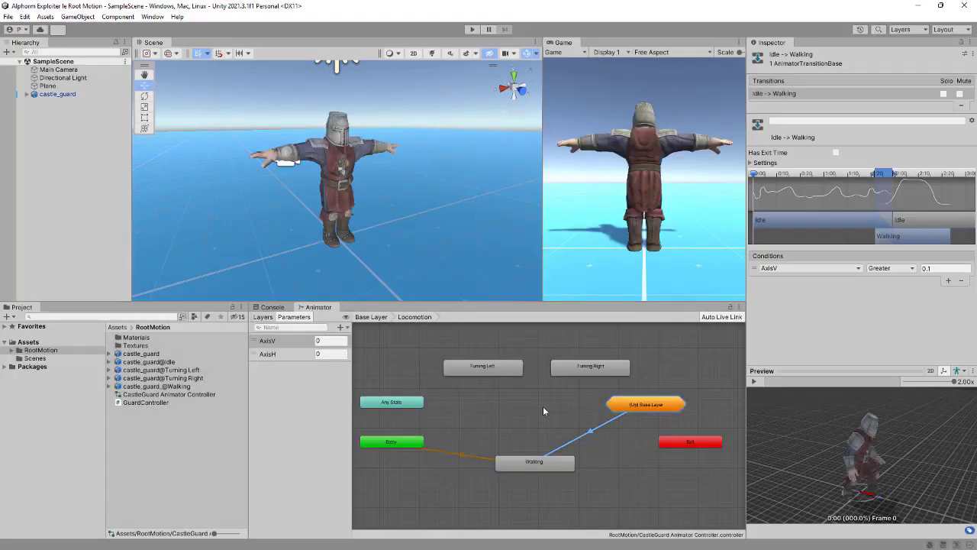
# Create a transition from Walking to Idle through the Base Layer node.
pyautogui.click(558, 468)
pyautogui.moveTo(543, 471); pyautogui.dragTo(540, 481)
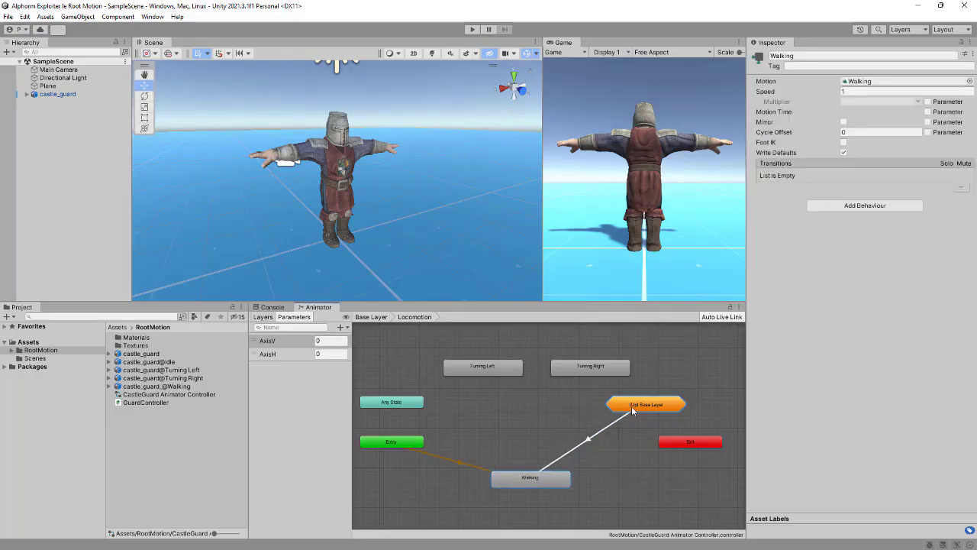
pyautogui.moveTo(634, 410); pyautogui.dragTo(586, 422)
pyautogui.click(537, 483)
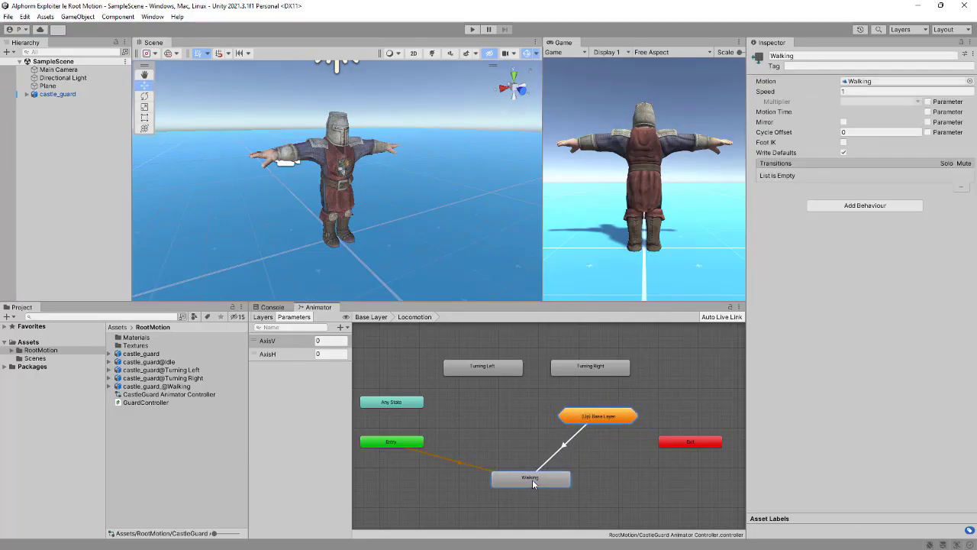
pyautogui.rightClick(533, 483)
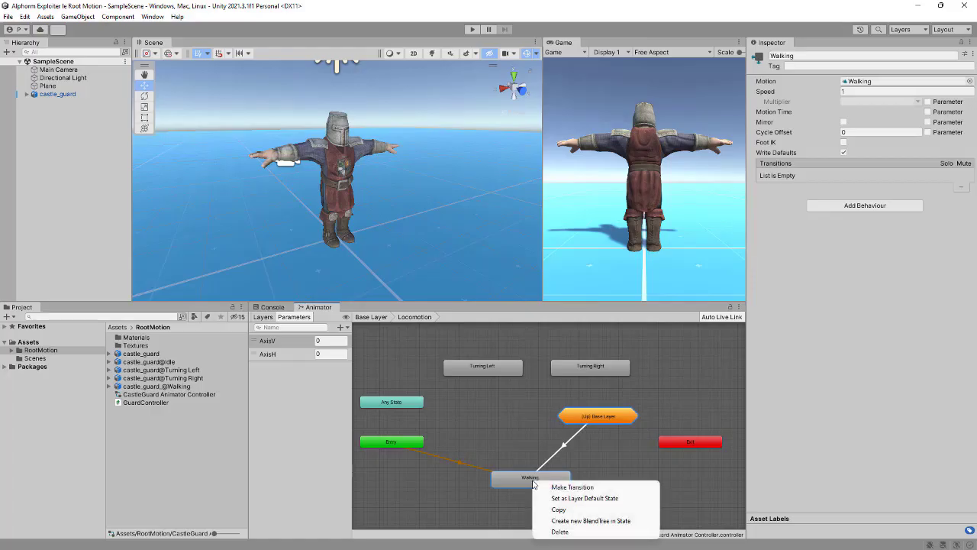
pyautogui.click(553, 487)
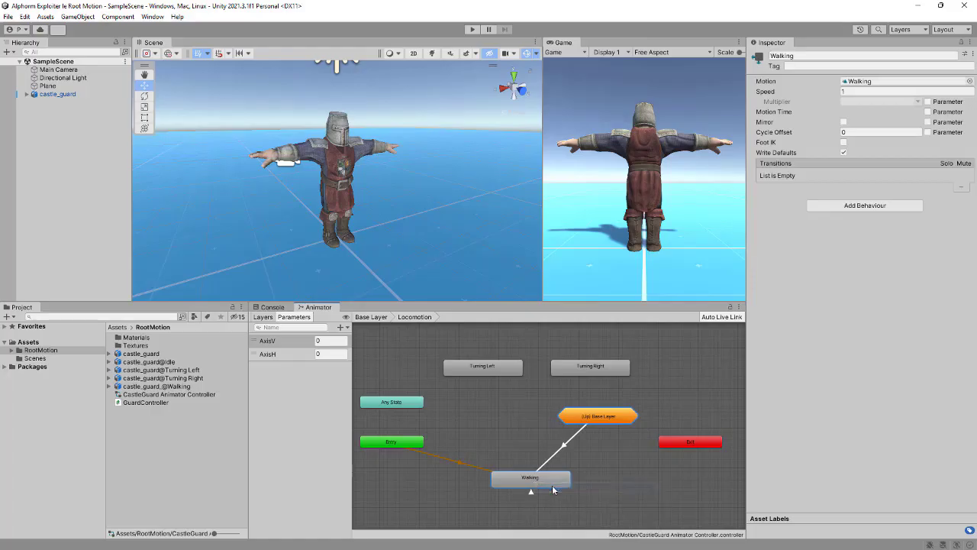
pyautogui.click(616, 424)
pyautogui.click(617, 423)
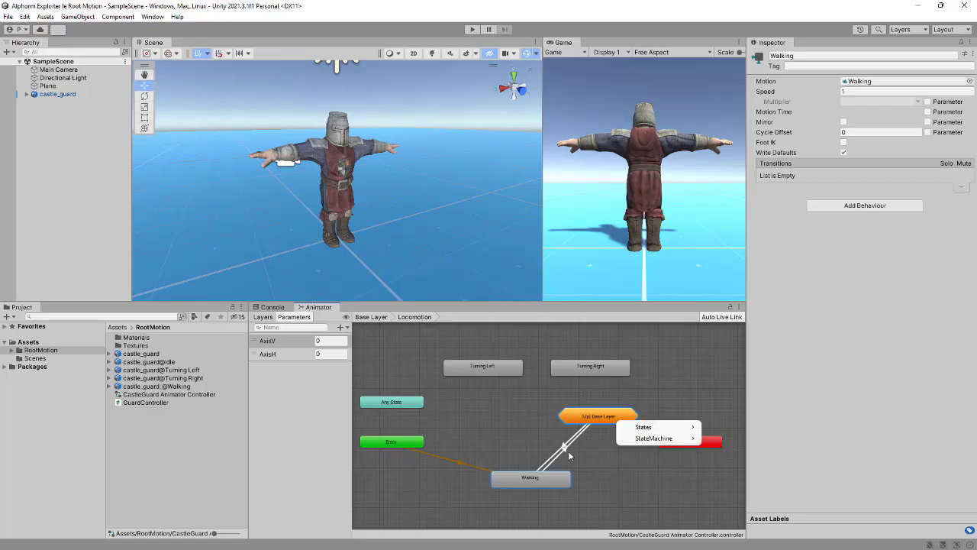
pyautogui.moveTo(644, 429)
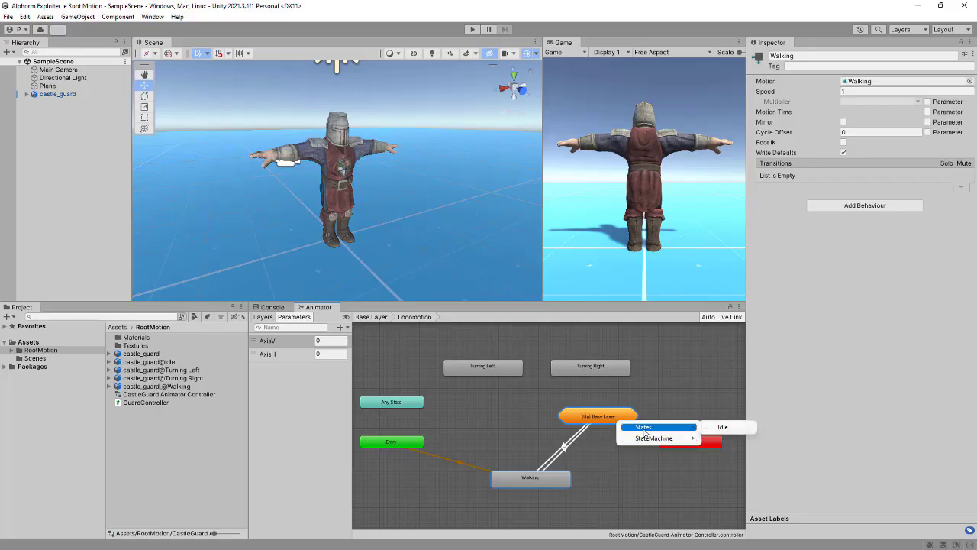
pyautogui.click(721, 427)
# Turn off exit time on Walking-to-Idle and set its condition to AxisV Less 0.1.
pyautogui.click(565, 451)
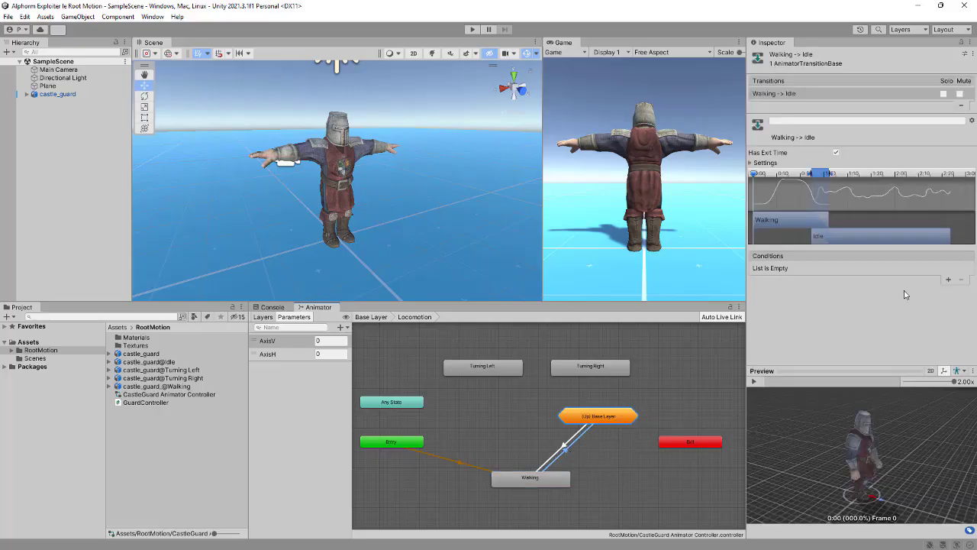
pyautogui.click(836, 152)
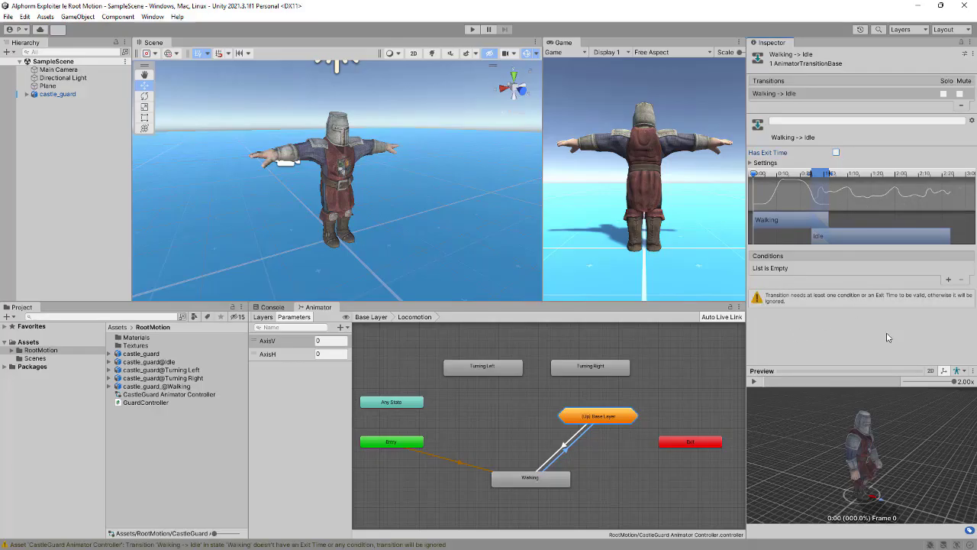
pyautogui.click(948, 281)
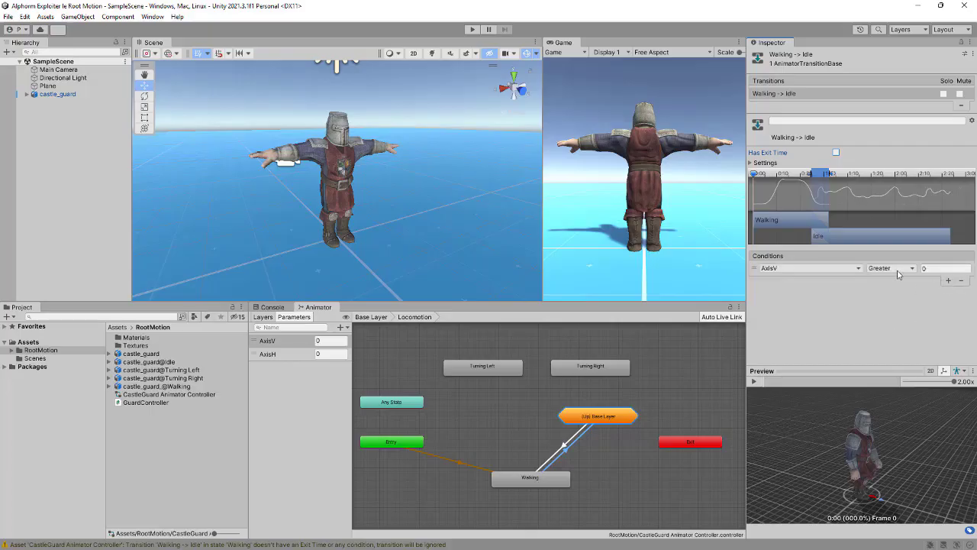
pyautogui.click(891, 268)
pyautogui.click(900, 291)
pyautogui.click(936, 269)
pyautogui.write('.1')
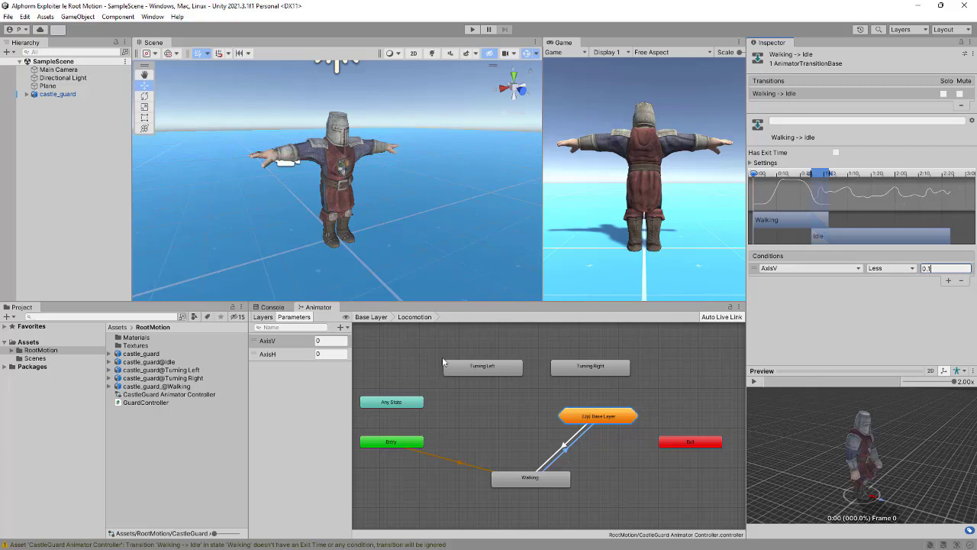
pyautogui.click(368, 319)
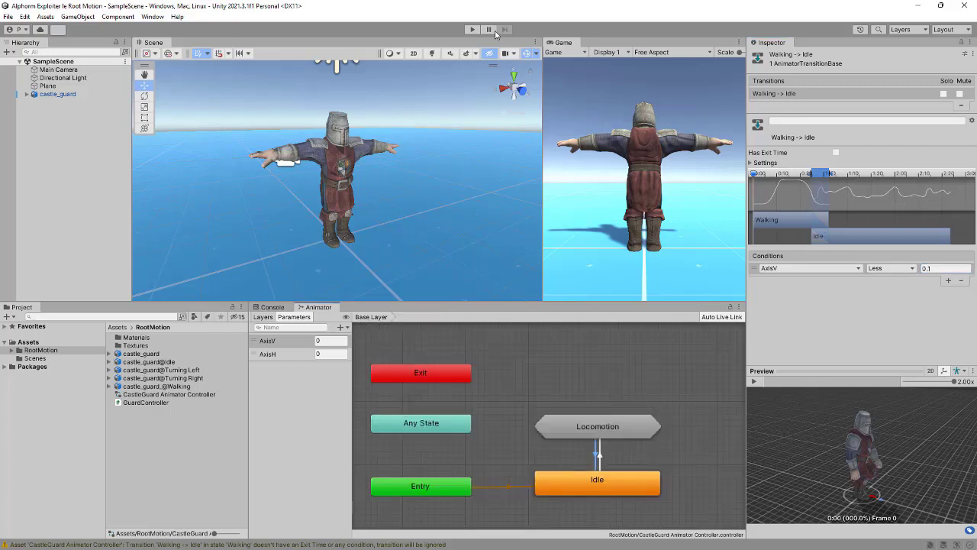
pyautogui.click(471, 30)
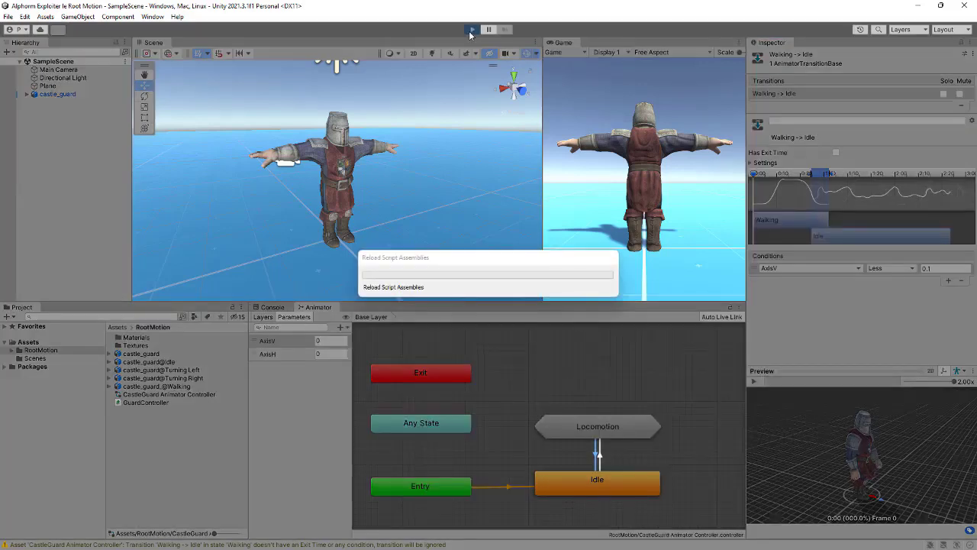
pyautogui.press('w')
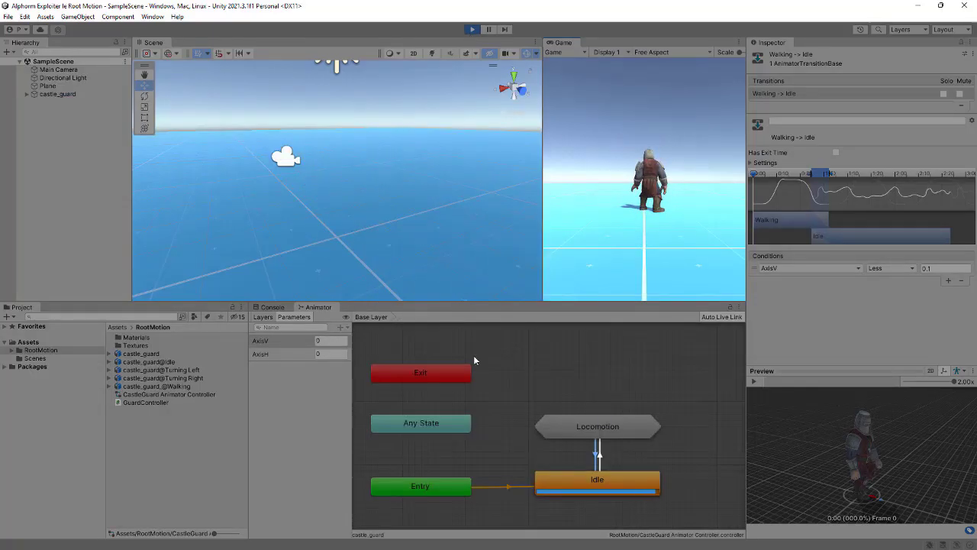
pyautogui.click(472, 31)
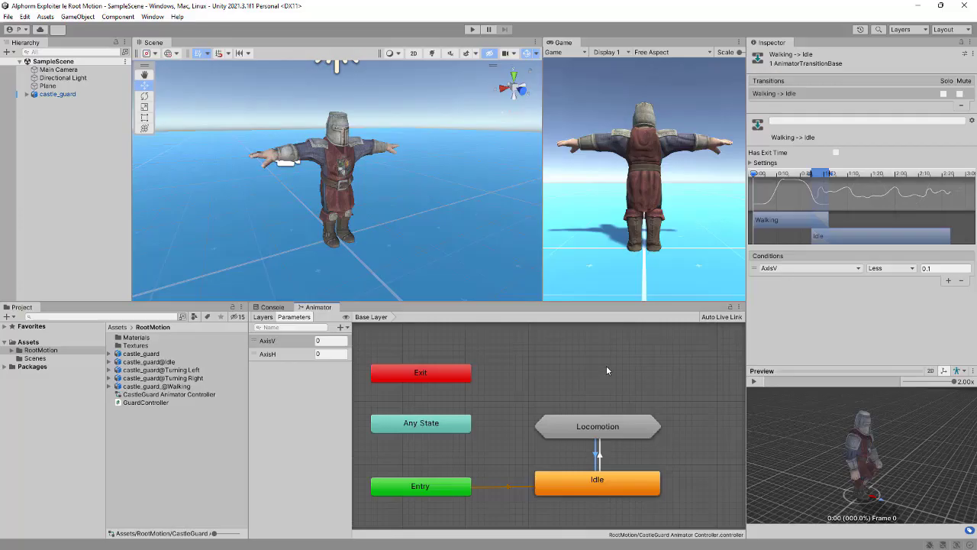
pyautogui.click(472, 30)
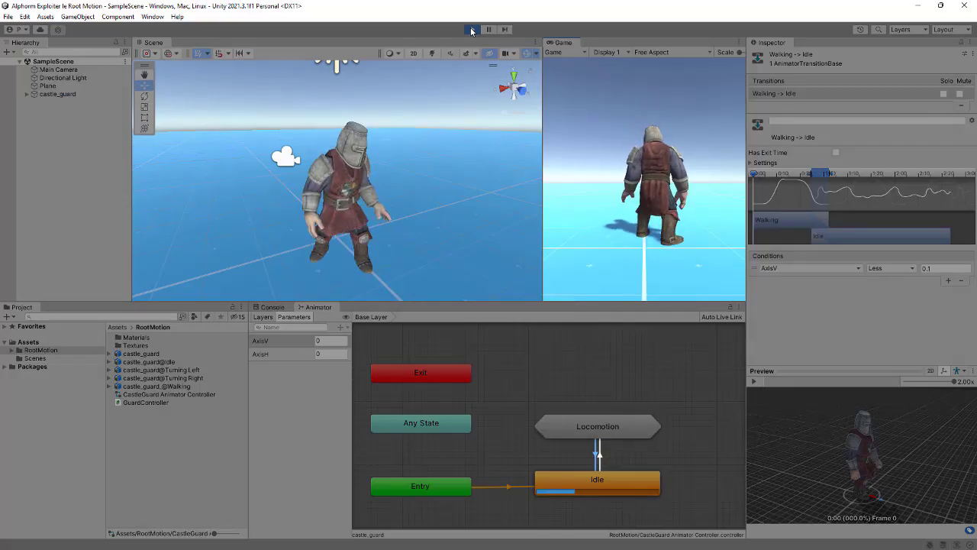
pyautogui.press('Up')
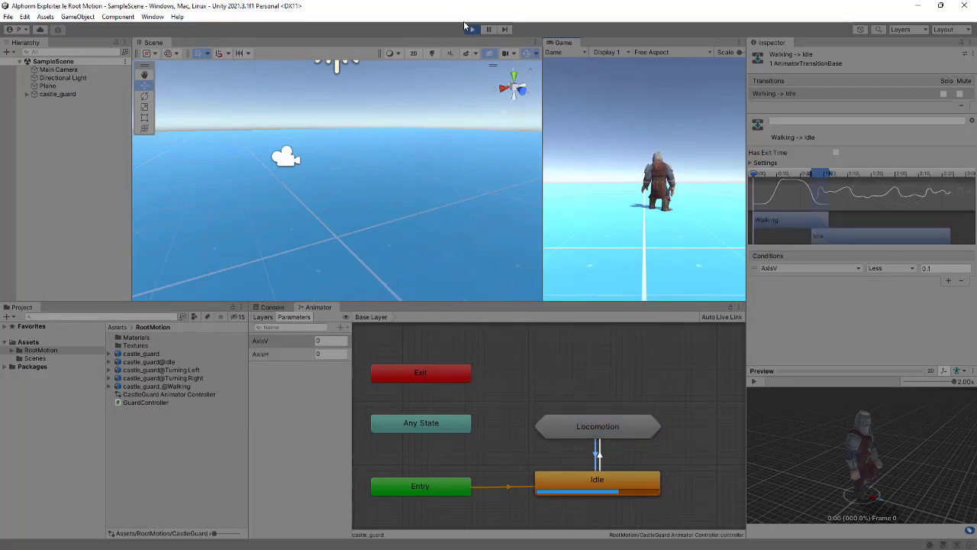
pyautogui.click(471, 29)
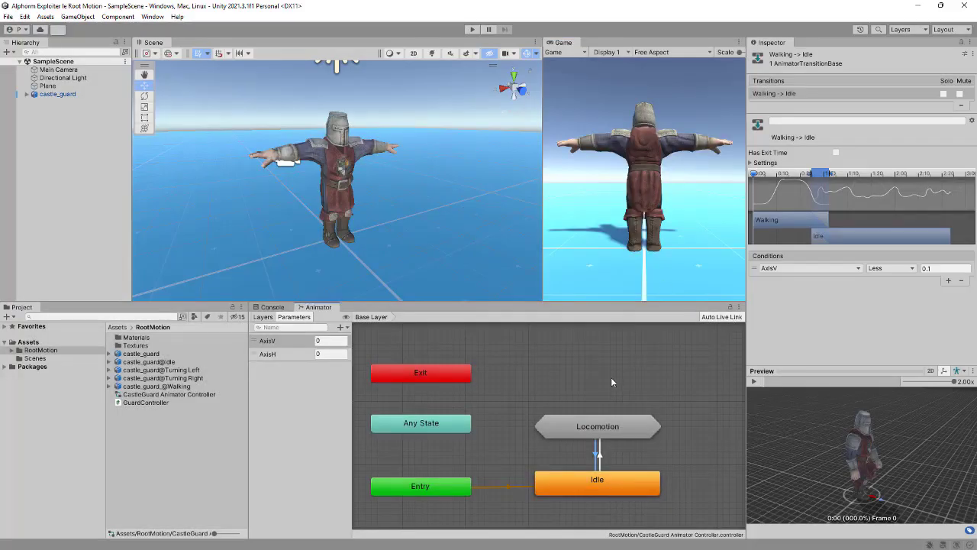
# Nudge the Up Base Layer node inside Locomotion further to the right.
pyautogui.doubleClick(578, 432)
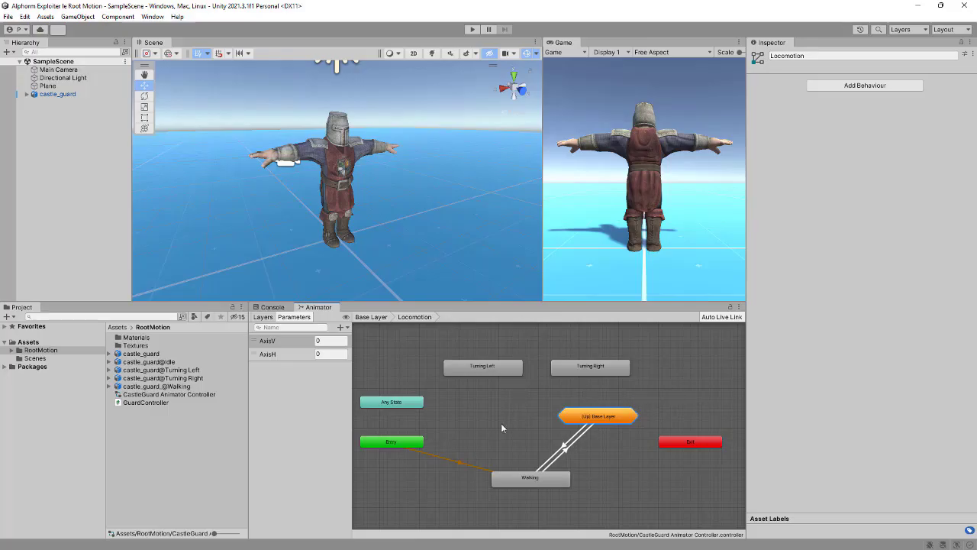
pyautogui.click(371, 316)
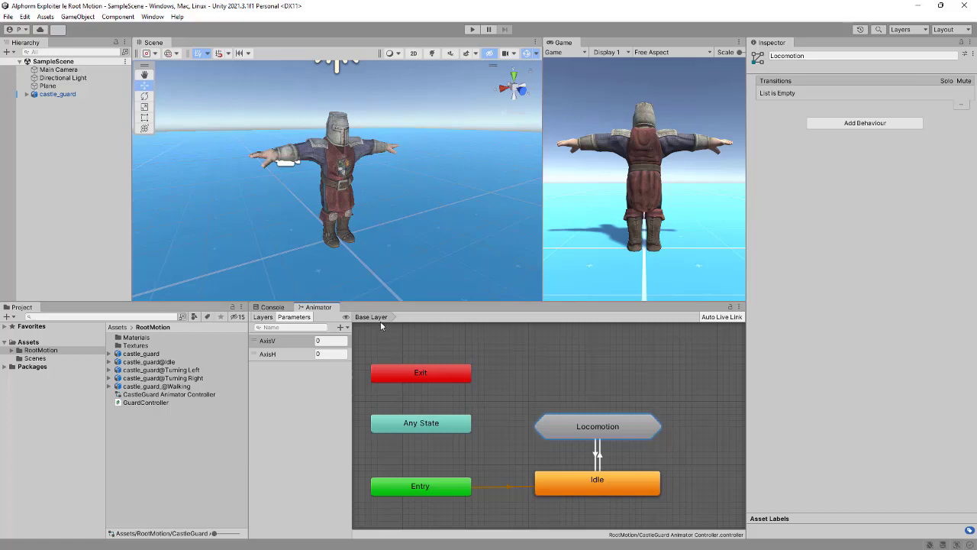
pyautogui.doubleClick(596, 429)
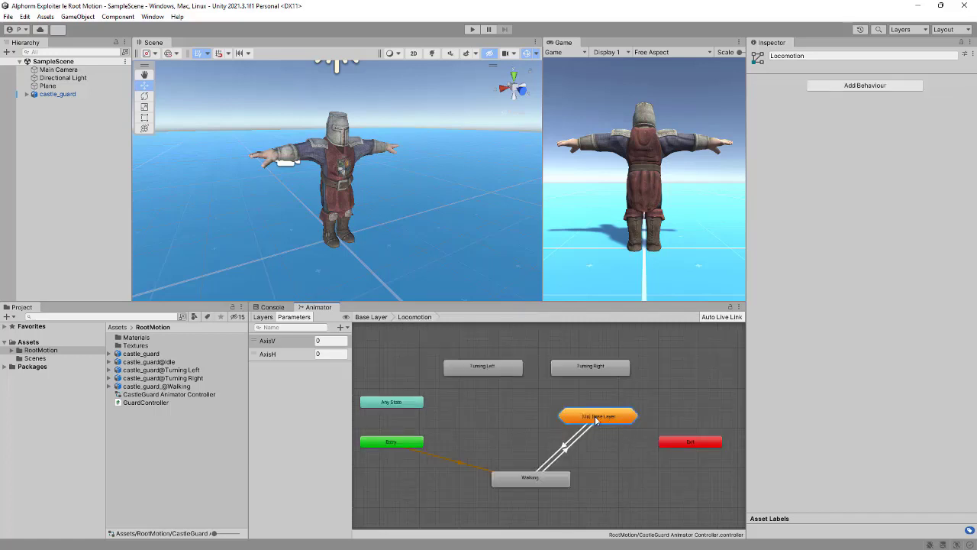
pyautogui.moveTo(595, 415); pyautogui.dragTo(626, 411)
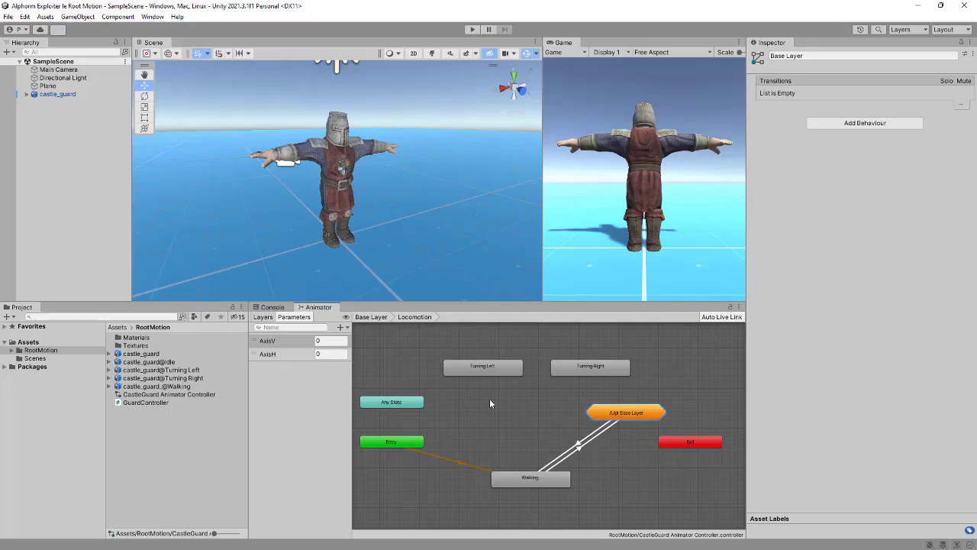
# Create a transition from Idle to the Turning Left state inside Locomotion, then tidy the Locomotion graph.
pyautogui.click(370, 317)
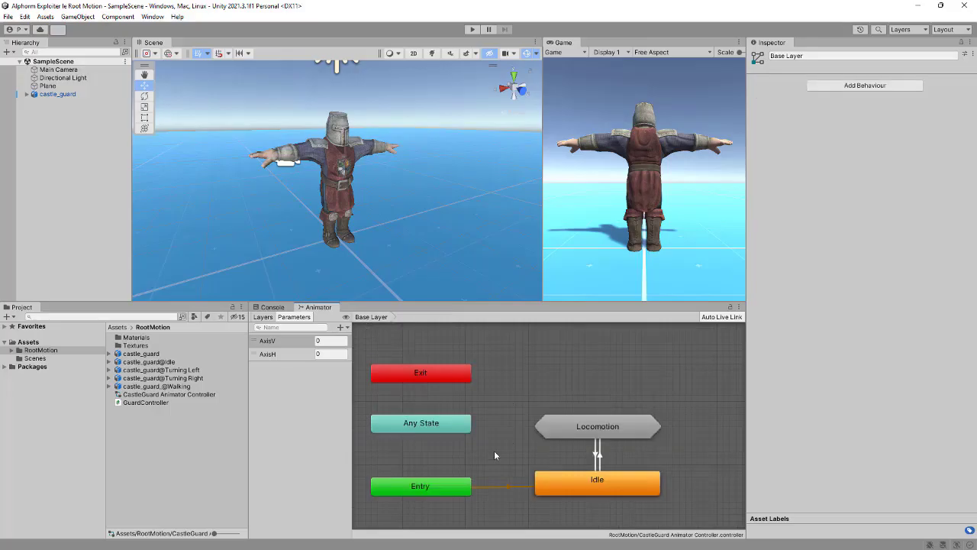
pyautogui.rightClick(563, 483)
pyautogui.click(595, 484)
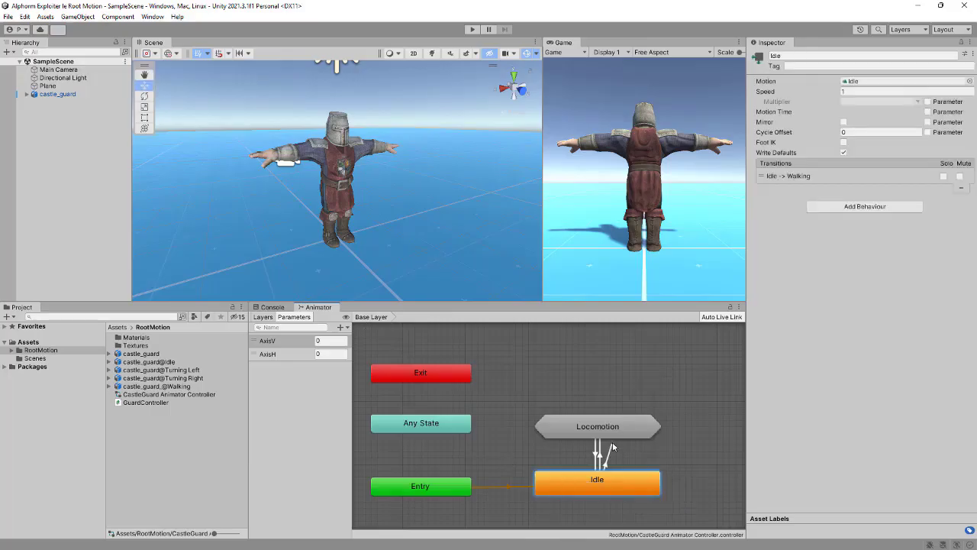
pyautogui.click(611, 429)
pyautogui.moveTo(642, 437)
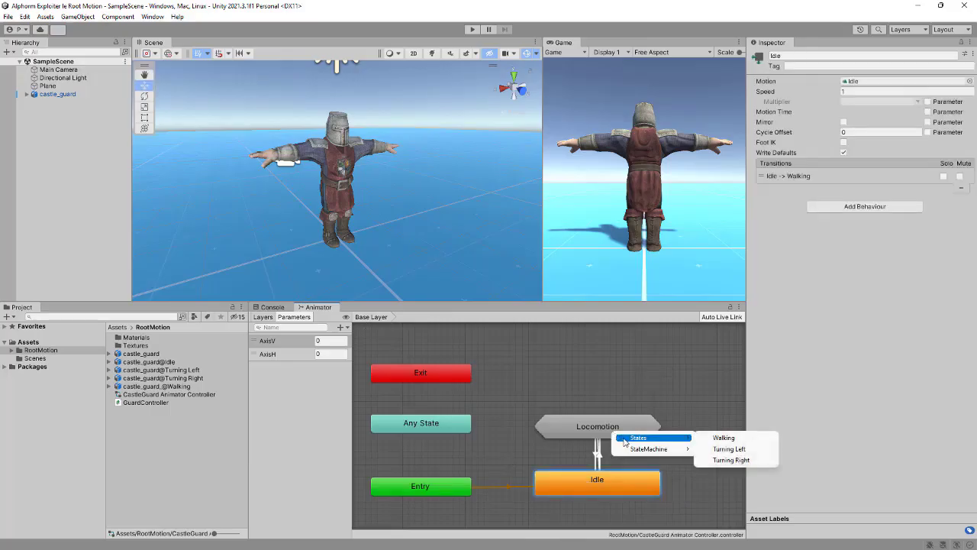
pyautogui.click(724, 449)
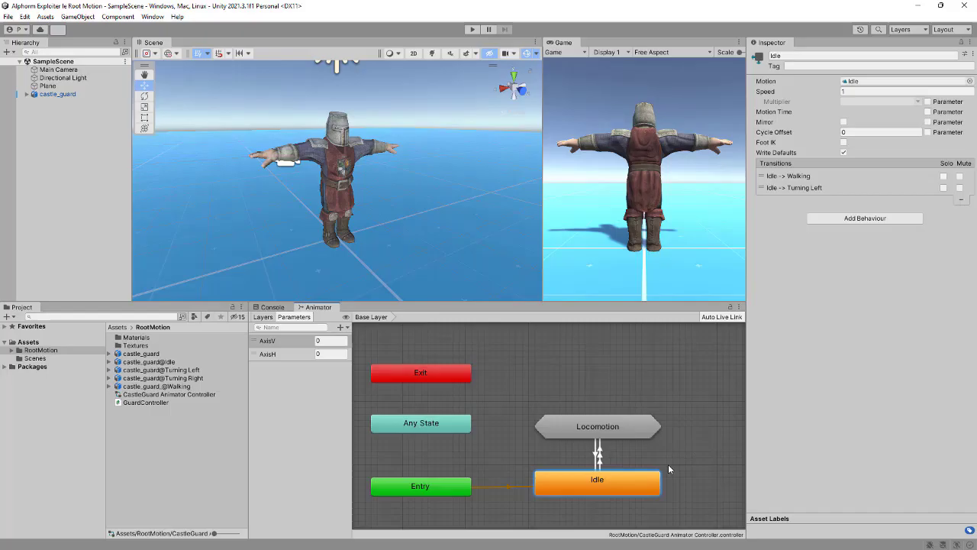
pyautogui.click(600, 460)
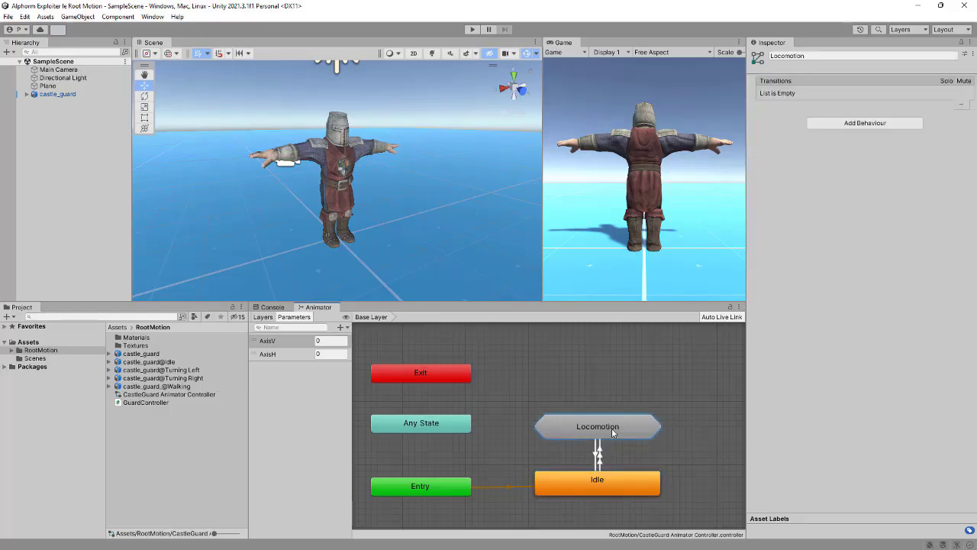
pyautogui.doubleClick(612, 428)
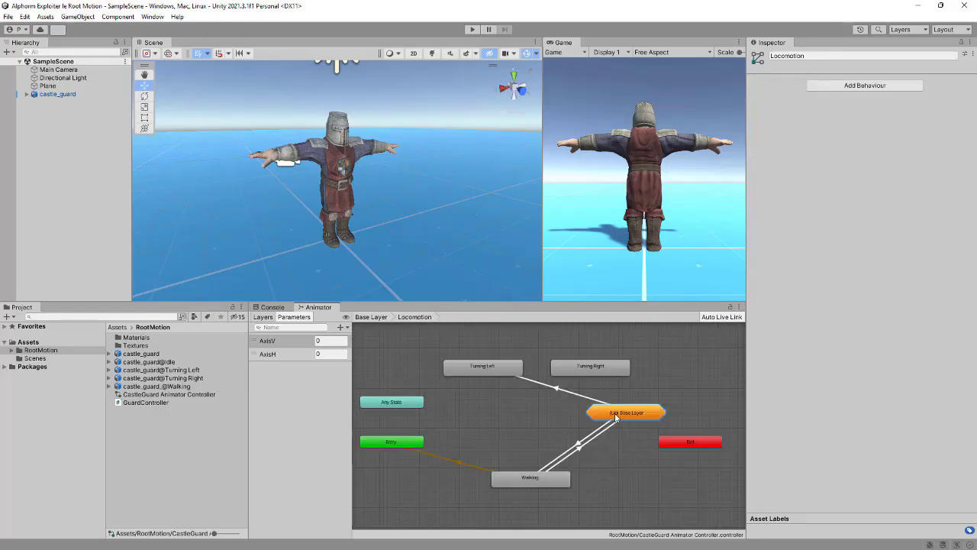
pyautogui.moveTo(614, 420); pyautogui.dragTo(598, 431)
# Turn off exit time on the Idle-to-Turning Left transition and add condition AxisH Less -0.1.
pyautogui.click(549, 396)
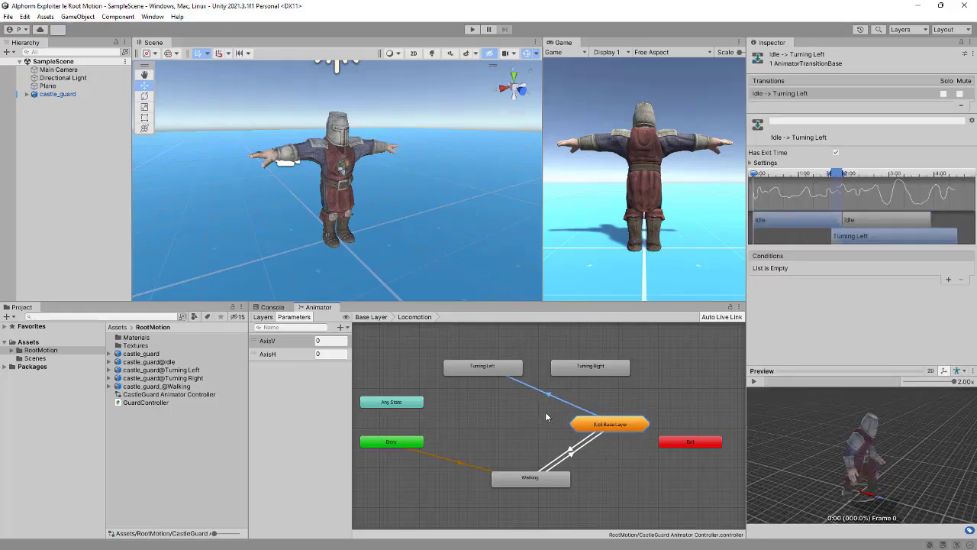
pyautogui.click(836, 152)
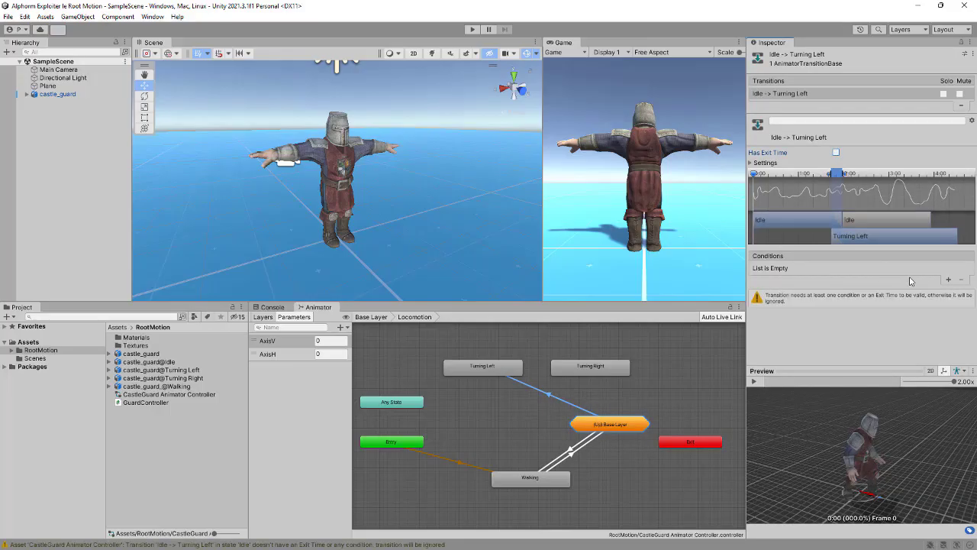
pyautogui.click(947, 281)
pyautogui.click(822, 268)
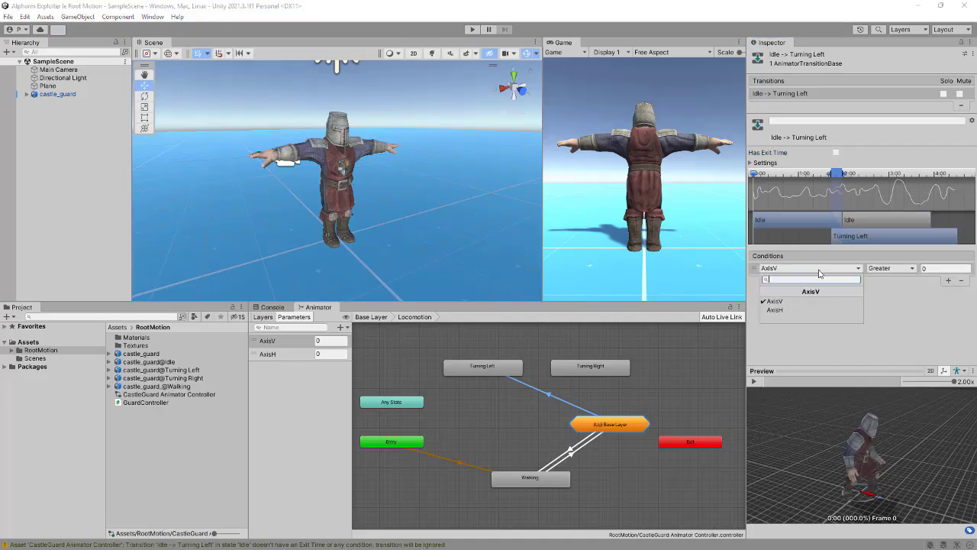
pyautogui.click(798, 313)
pyautogui.click(890, 270)
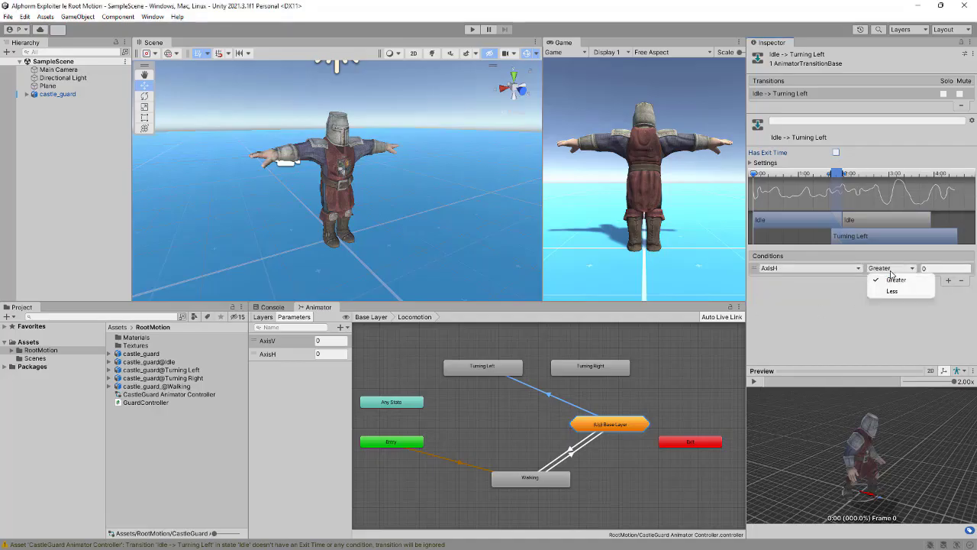
pyautogui.click(891, 291)
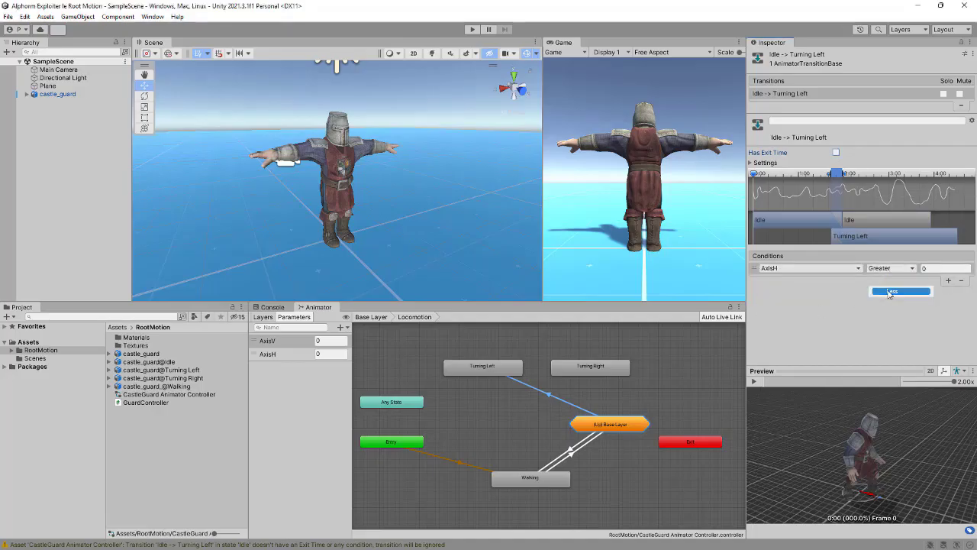
pyautogui.click(923, 273)
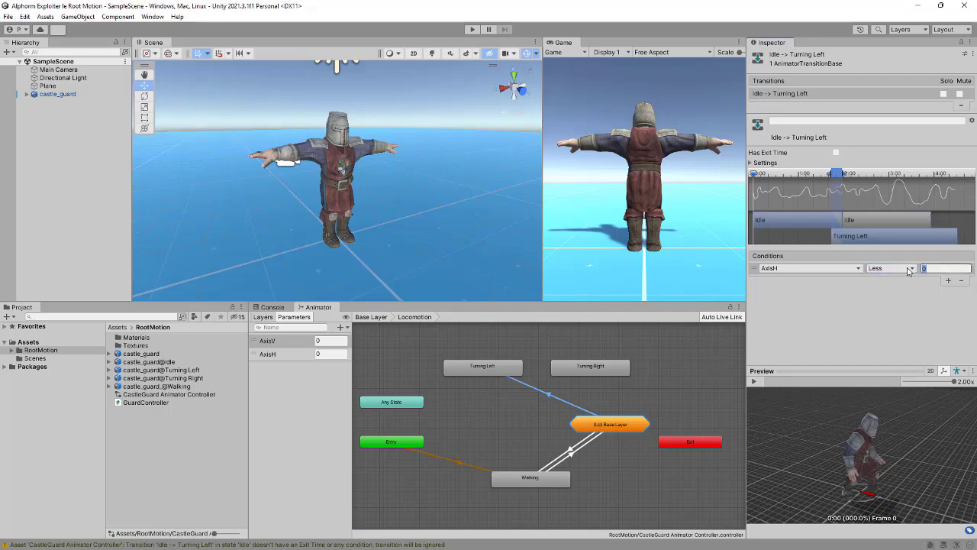
pyautogui.click(908, 271)
pyautogui.click(949, 267)
pyautogui.write('-0.1')
pyautogui.press('Return')
# Link Turning Left back to the Base Layer's Idle state, then run and stop a play test.
pyautogui.click(492, 371)
pyautogui.rightClick(498, 370)
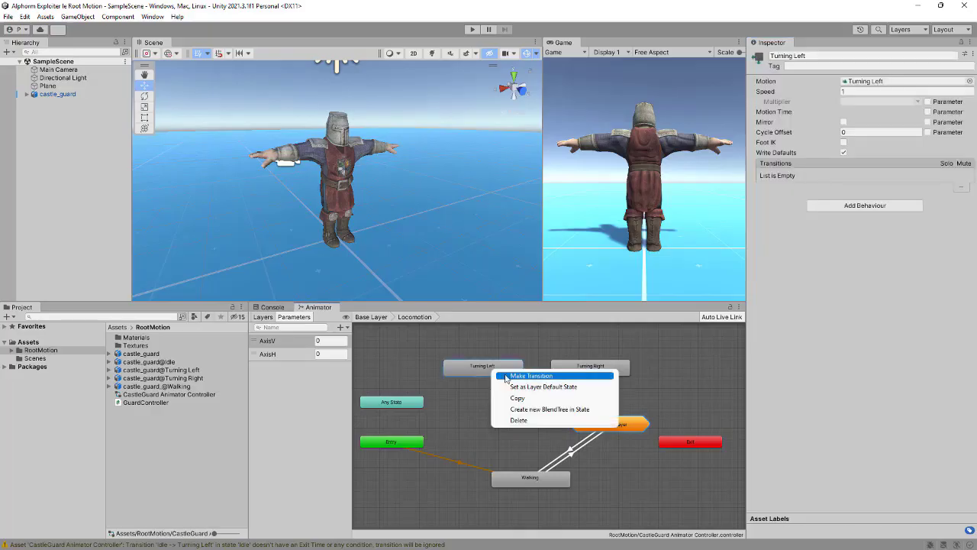
pyautogui.click(523, 375)
pyautogui.click(589, 425)
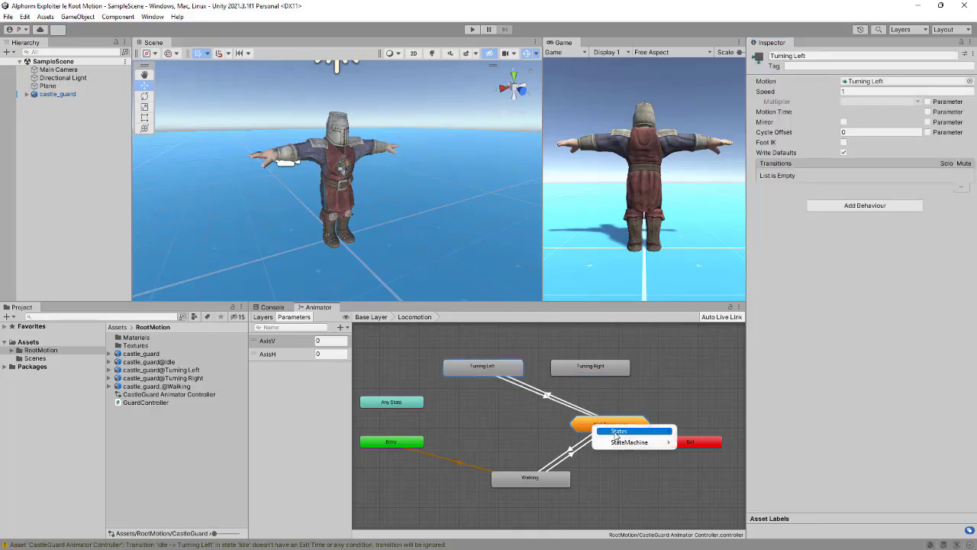
pyautogui.moveTo(621, 432)
pyautogui.click(682, 433)
pyautogui.click(545, 399)
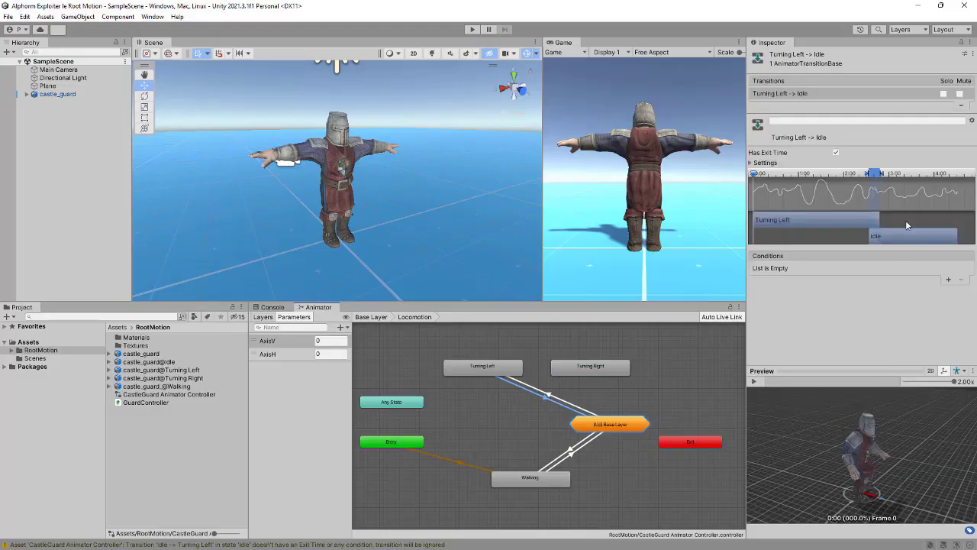
pyautogui.click(471, 30)
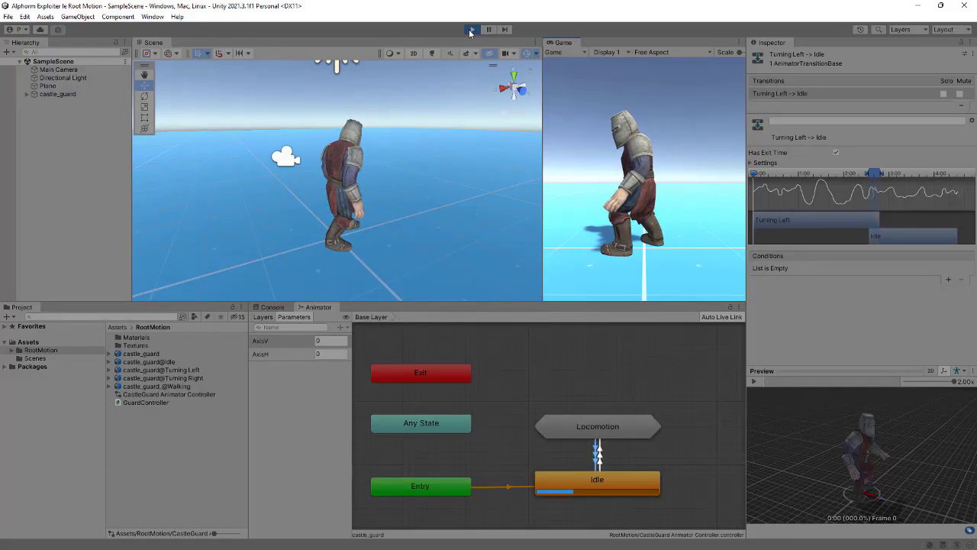
pyautogui.click(471, 30)
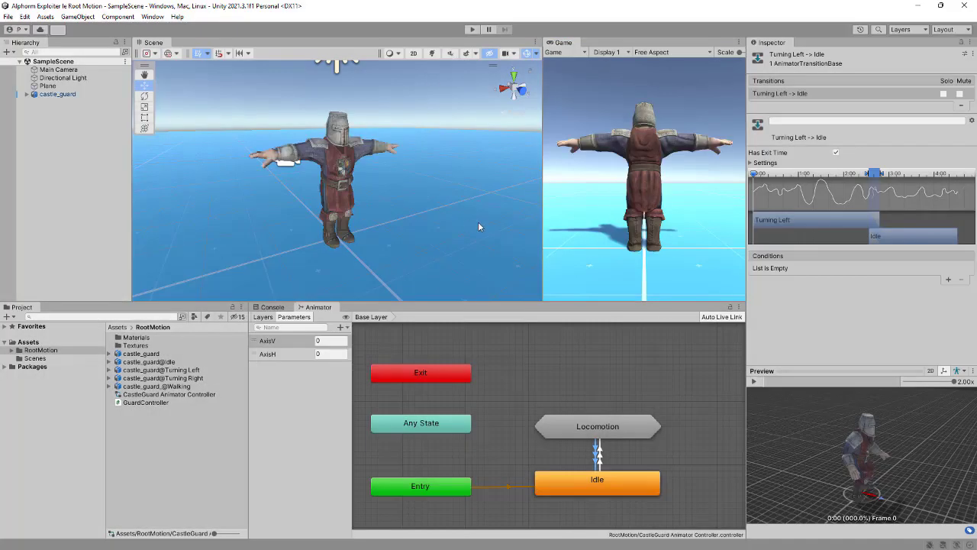
# Create a transition from Idle to the Turning Right state in the Locomotion sub-state machine.
pyautogui.rightClick(604, 483)
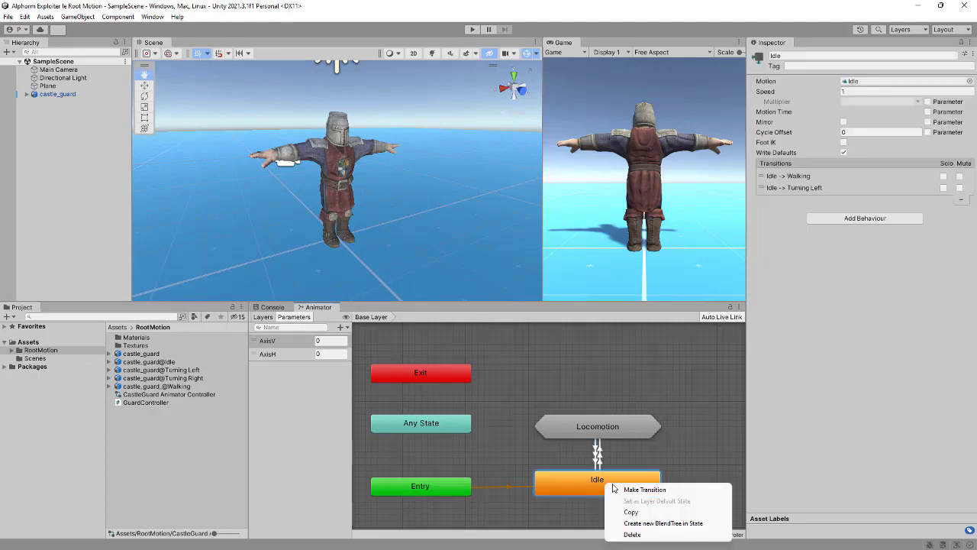
pyautogui.click(630, 490)
pyautogui.click(606, 433)
pyautogui.moveTo(634, 440)
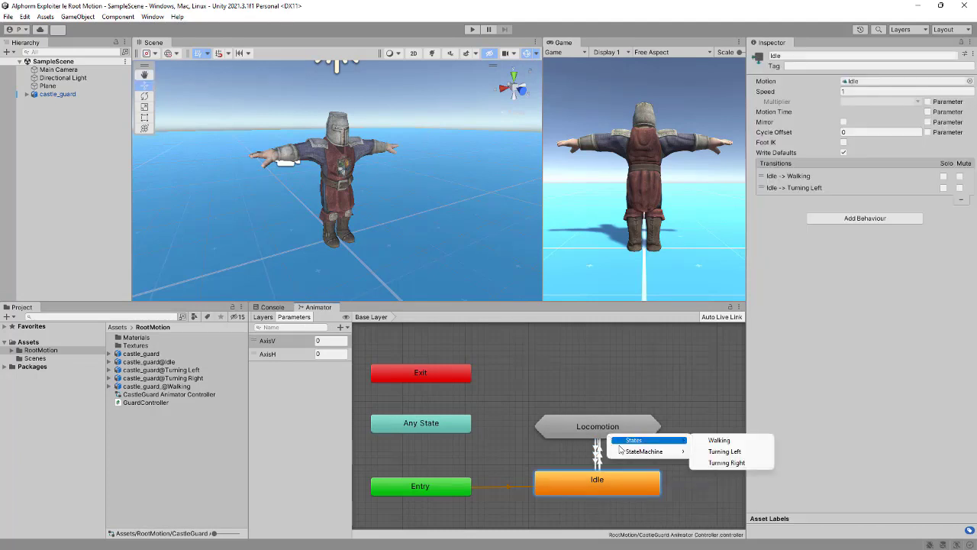
pyautogui.click(725, 464)
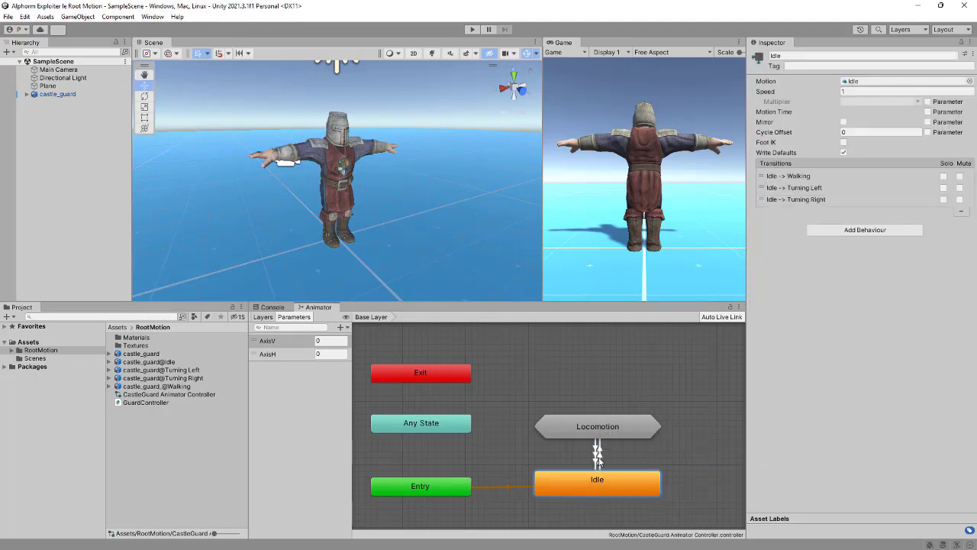
pyautogui.doubleClick(615, 432)
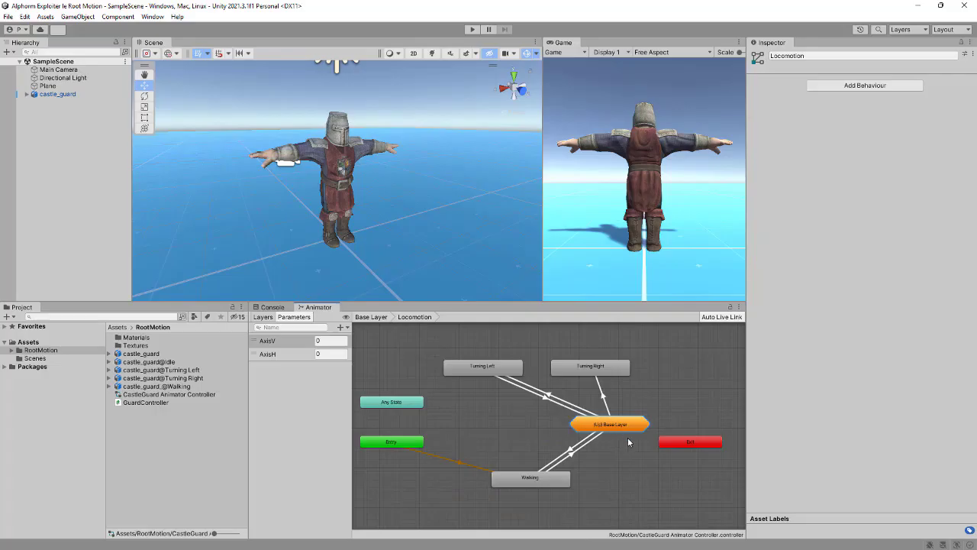
# Disable exit time on the Idle-to-Turning Right transition and add an AxisH Greater 0.1 condition.
pyautogui.click(603, 399)
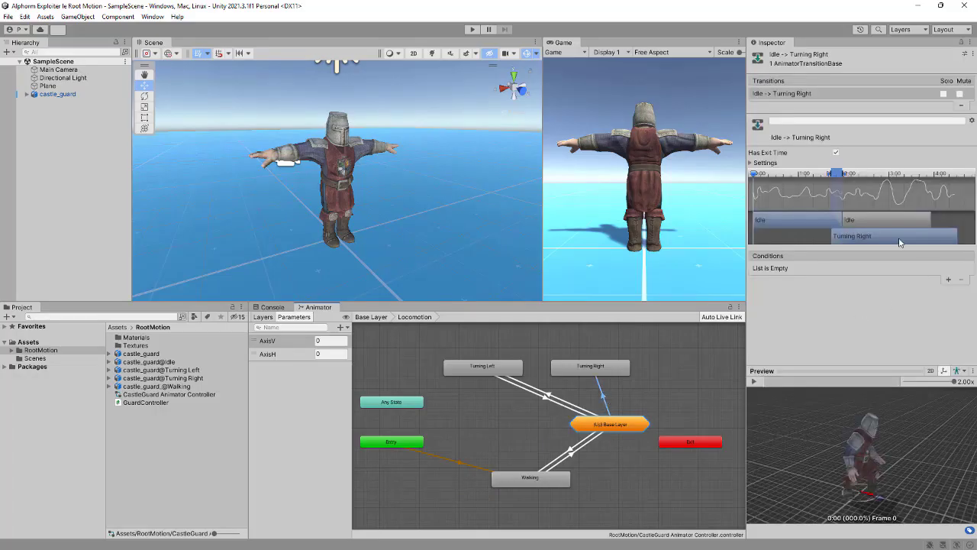
pyautogui.click(836, 153)
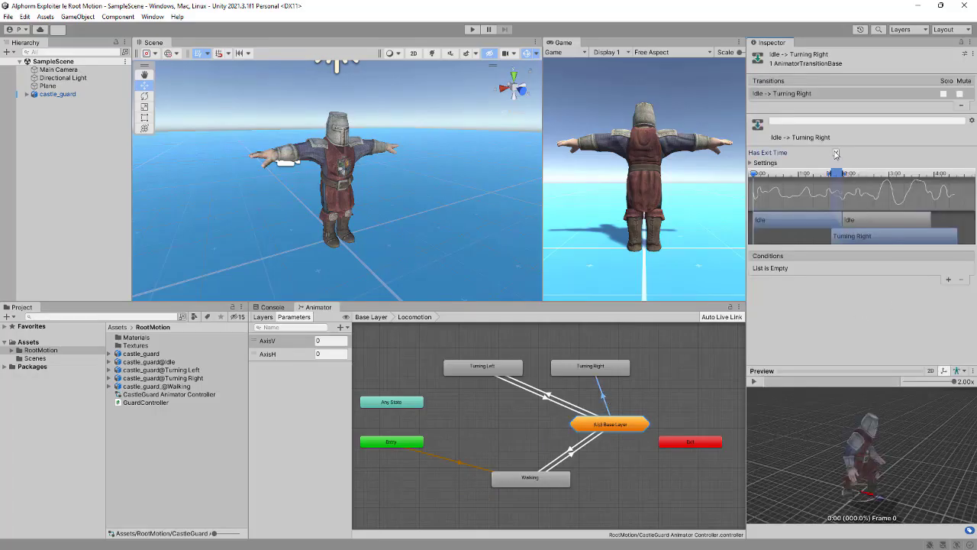
pyautogui.click(948, 280)
pyautogui.click(843, 268)
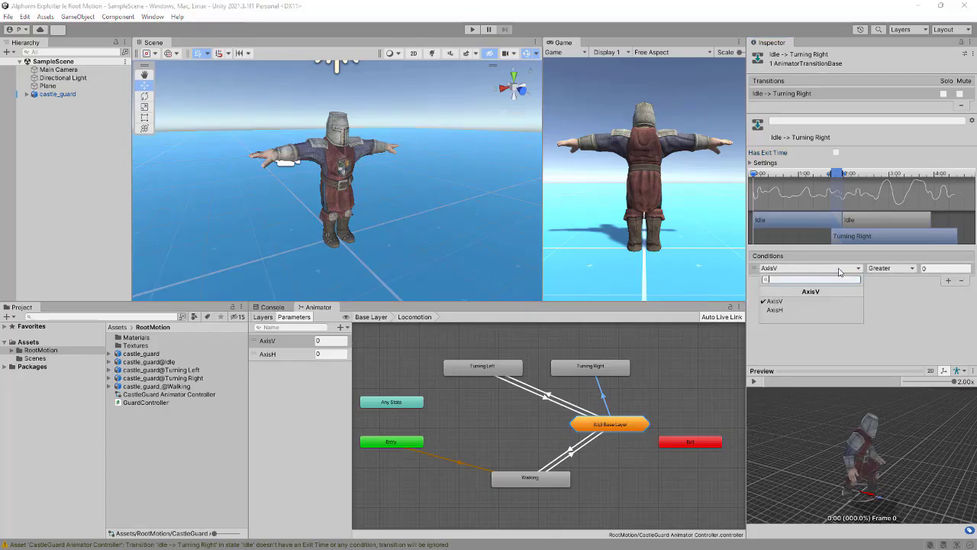
pyautogui.click(804, 310)
pyautogui.write('.1')
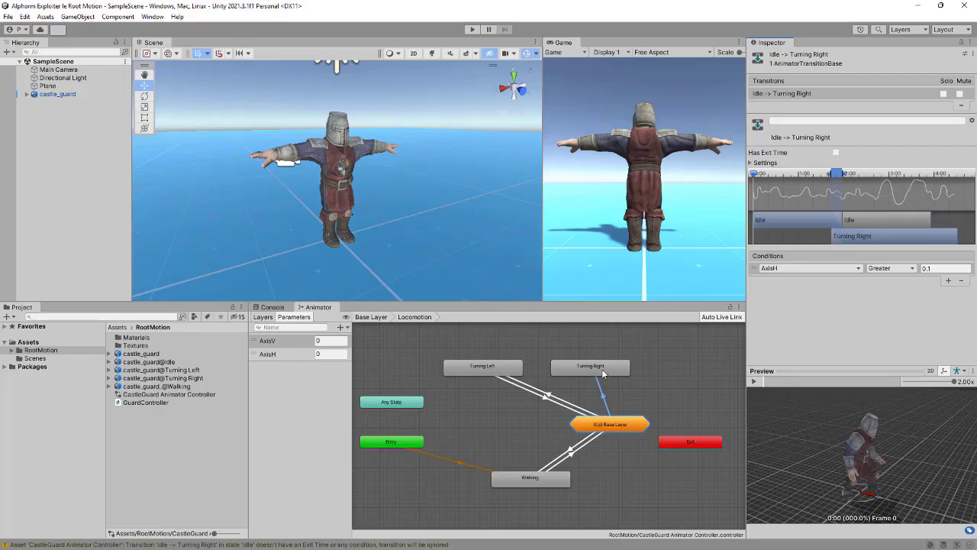
pyautogui.rightClick(604, 372)
# Create a transition from Turning Right back to Idle in the parent Base Layer.
pyautogui.click(618, 377)
pyautogui.click(619, 429)
pyautogui.click(620, 429)
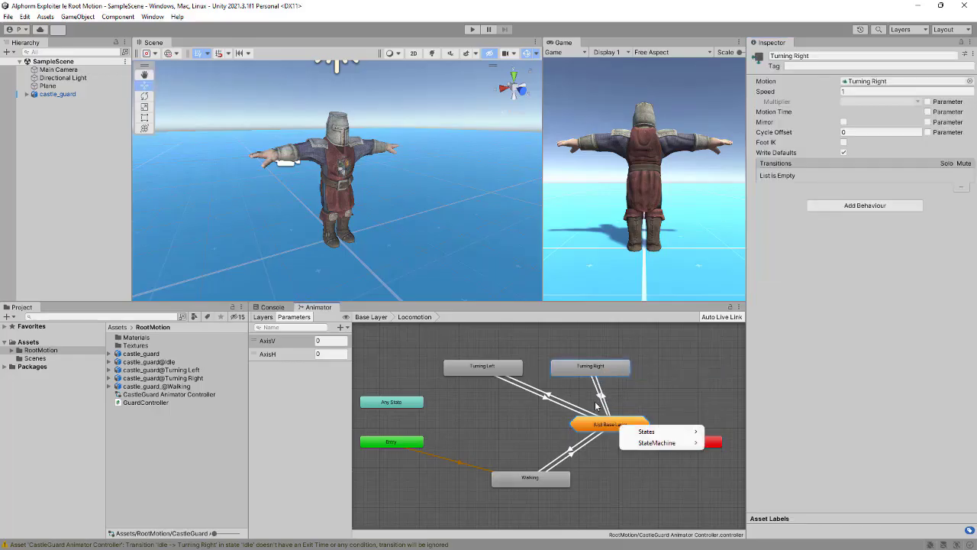
pyautogui.moveTo(646, 431)
pyautogui.click(729, 432)
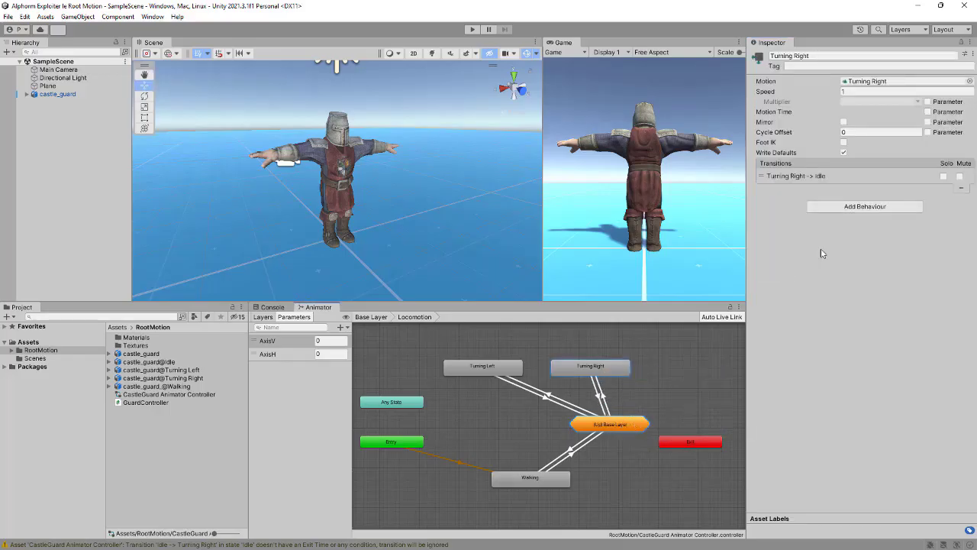
# Give the Turning Right-to-Idle transition no exit time and condition AxisH Less 0.1, then start play mode.
pyautogui.click(600, 396)
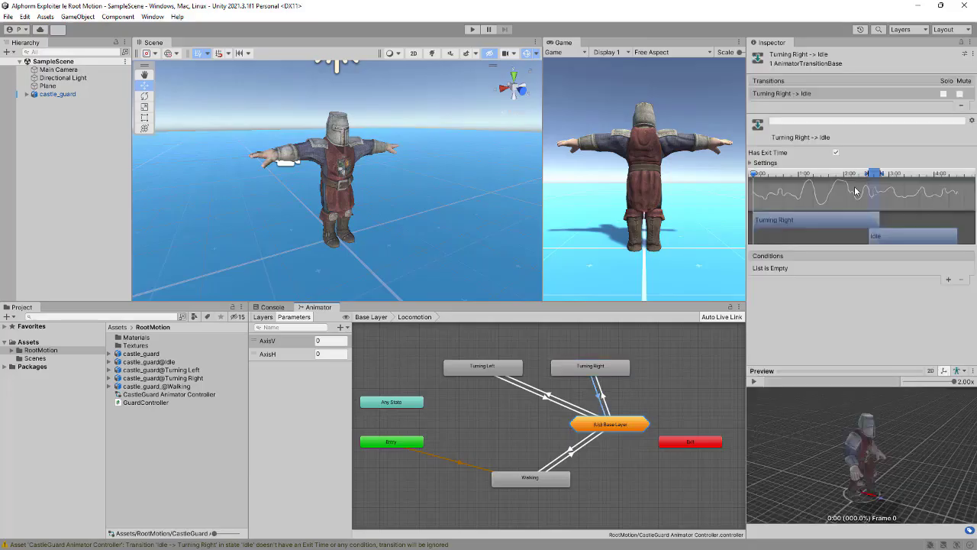
pyautogui.click(835, 152)
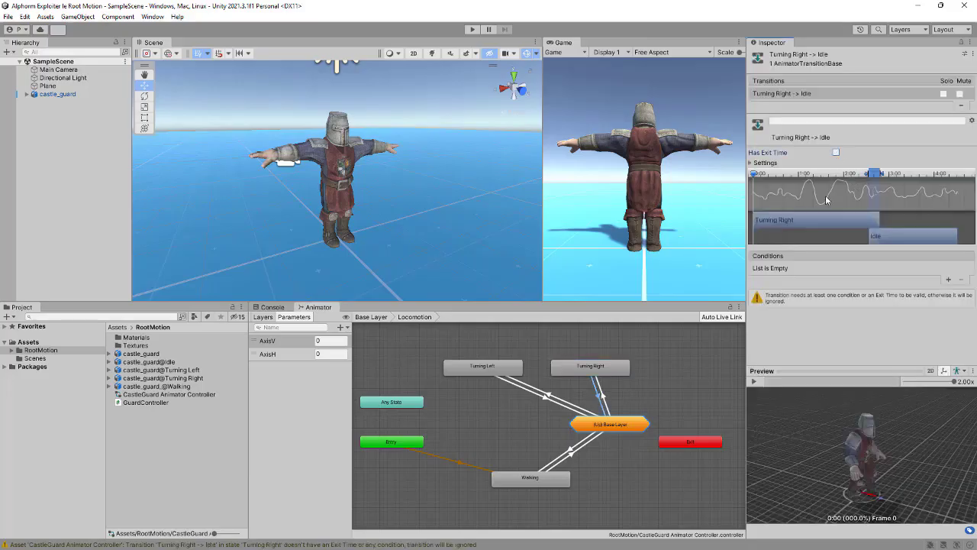
pyautogui.click(948, 279)
pyautogui.click(809, 268)
pyautogui.click(807, 312)
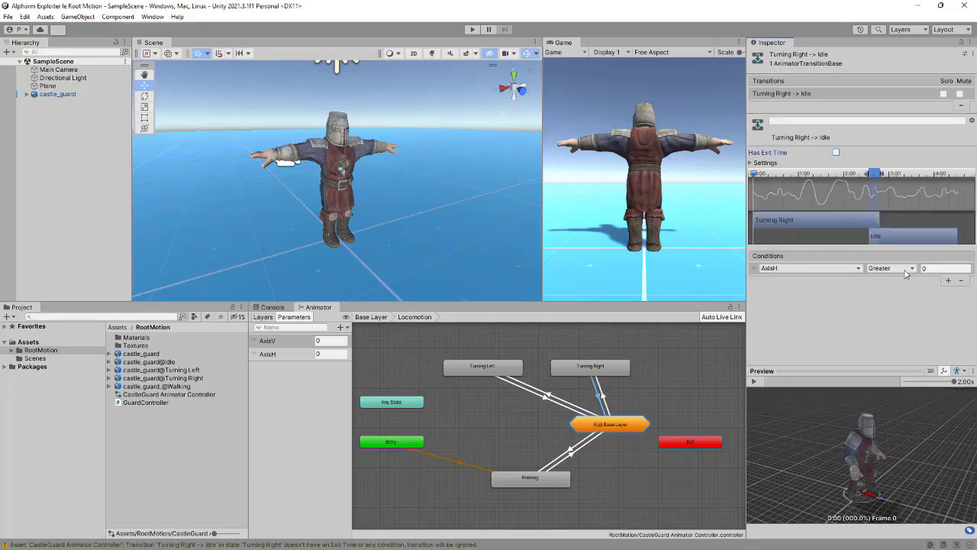
pyautogui.click(890, 268)
pyautogui.click(888, 290)
pyautogui.press('Tab')
pyautogui.write('.1')
pyautogui.press('Return')
pyautogui.click(471, 30)
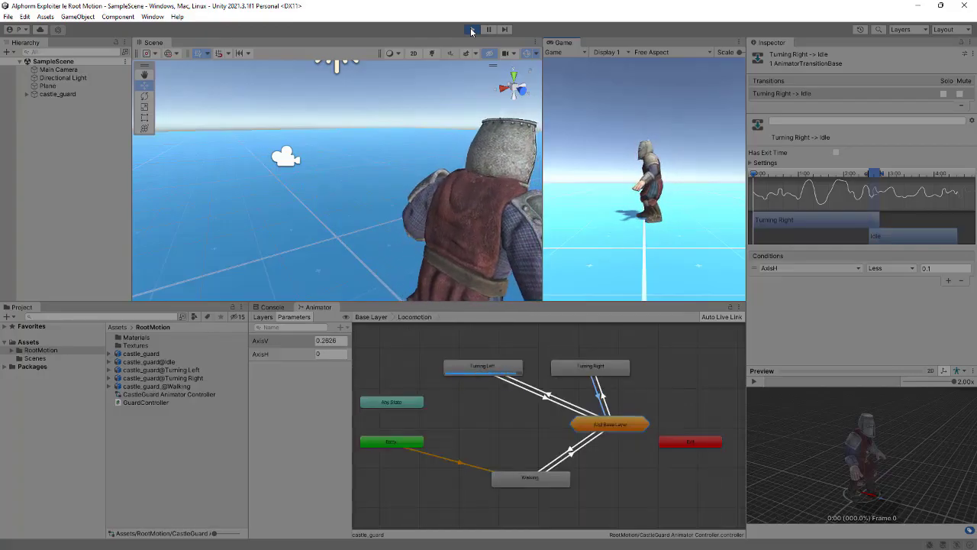
# Walk the guard forward with the Up key, turn it right with the Right key, then stop play mode.
pyautogui.press('Up')
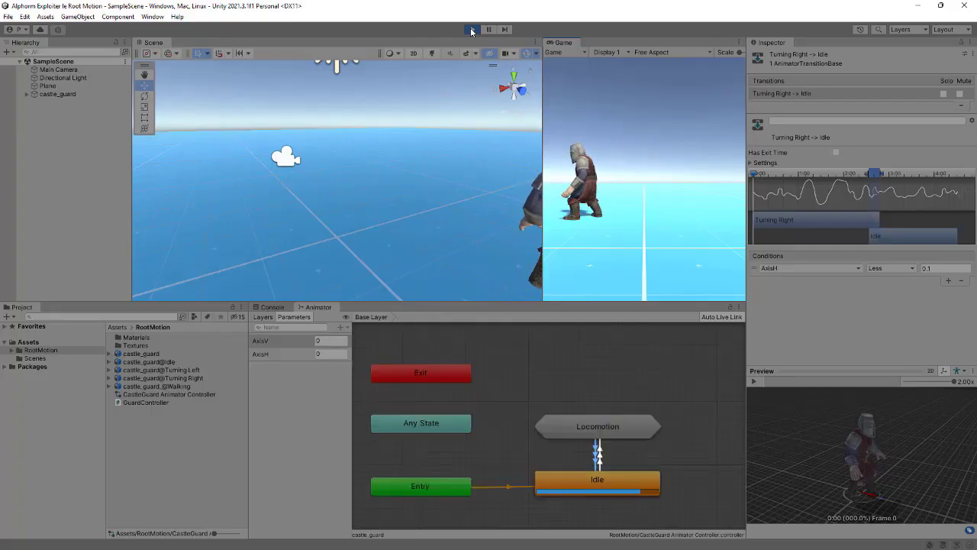
pyautogui.press('Right')
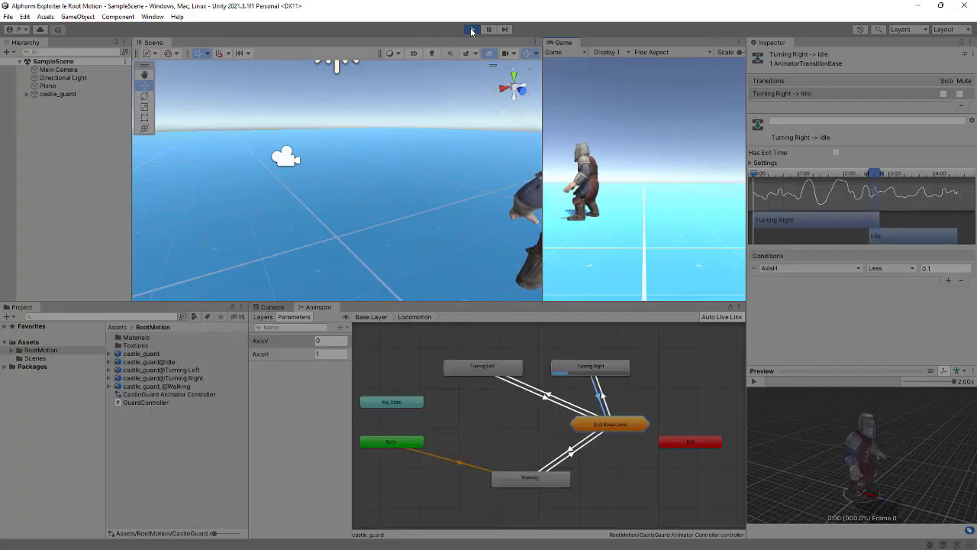
pyautogui.press('Right')
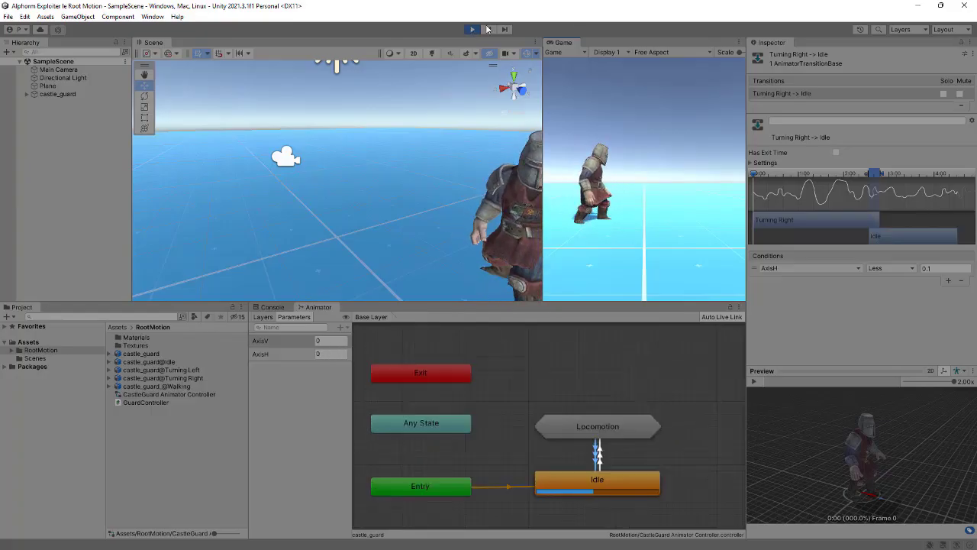
pyautogui.click(470, 30)
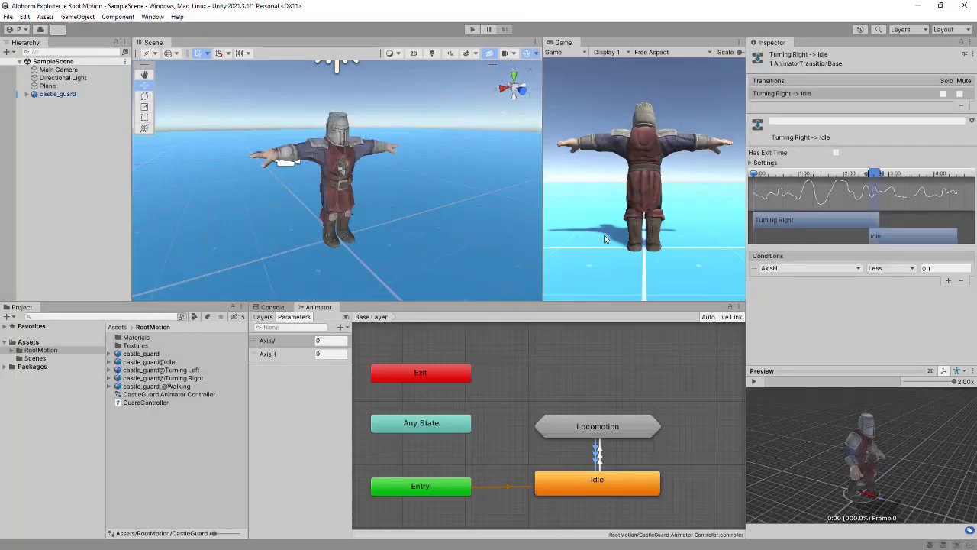
# Bake Root Transform Position (Y) into pose for the Turning Right clip and apply.
pyautogui.doubleClick(578, 429)
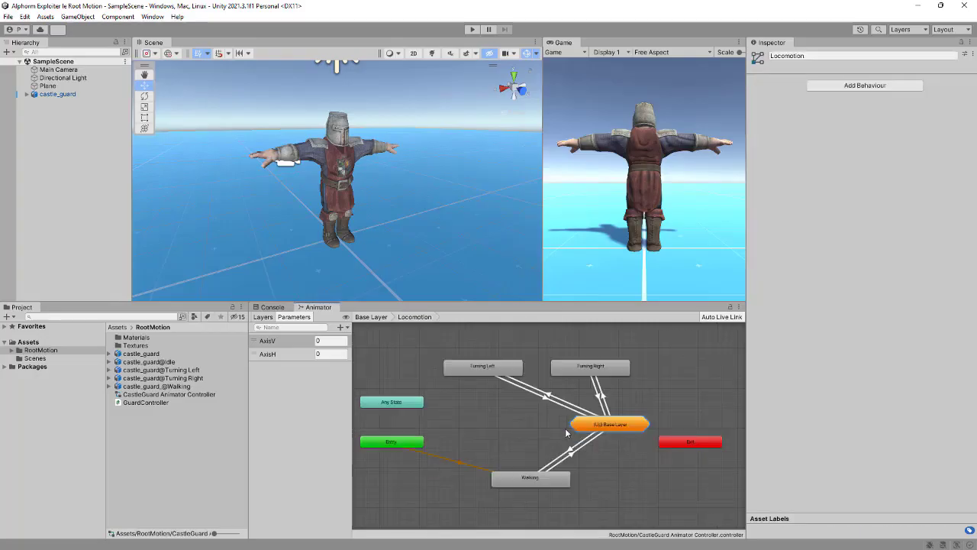
pyautogui.doubleClick(589, 382)
pyautogui.scroll(-5, 813, 309)
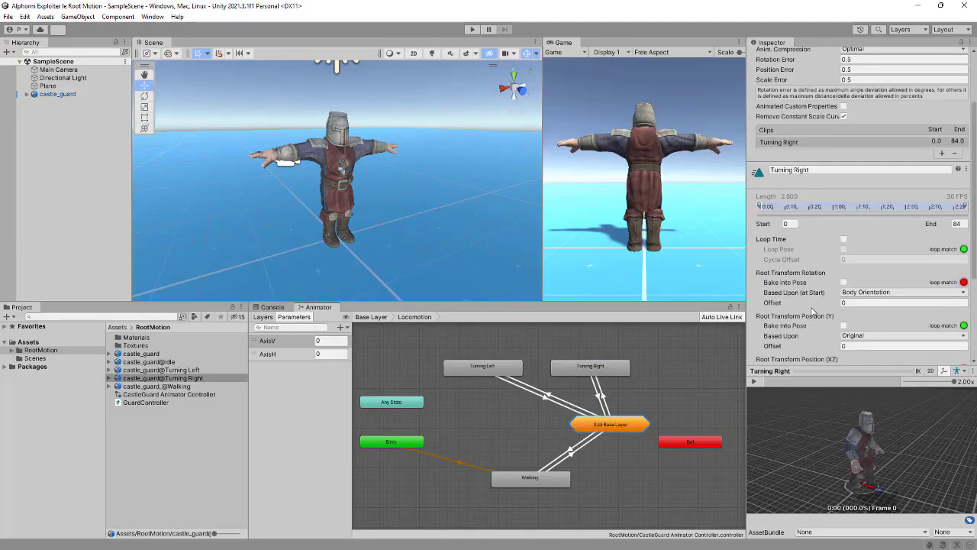
pyautogui.scroll(-3, 813, 311)
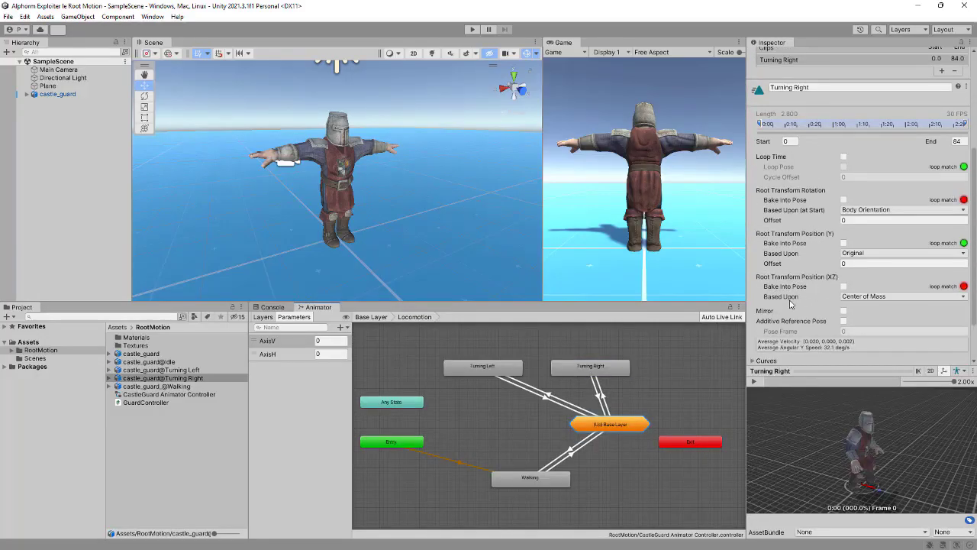
pyautogui.scroll(3, 790, 288)
pyautogui.scroll(1, 789, 288)
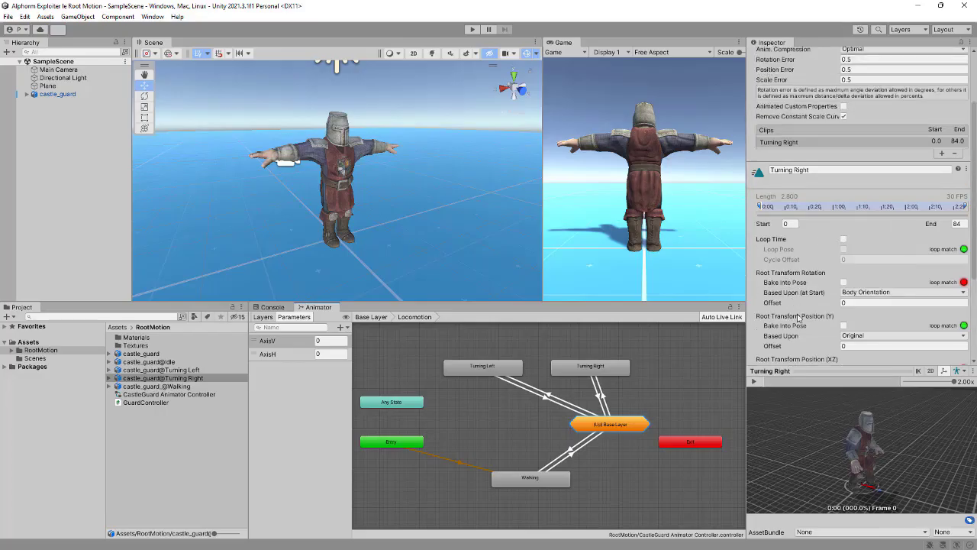
pyautogui.click(844, 325)
pyautogui.scroll(-3, 893, 333)
pyautogui.scroll(-2, 926, 344)
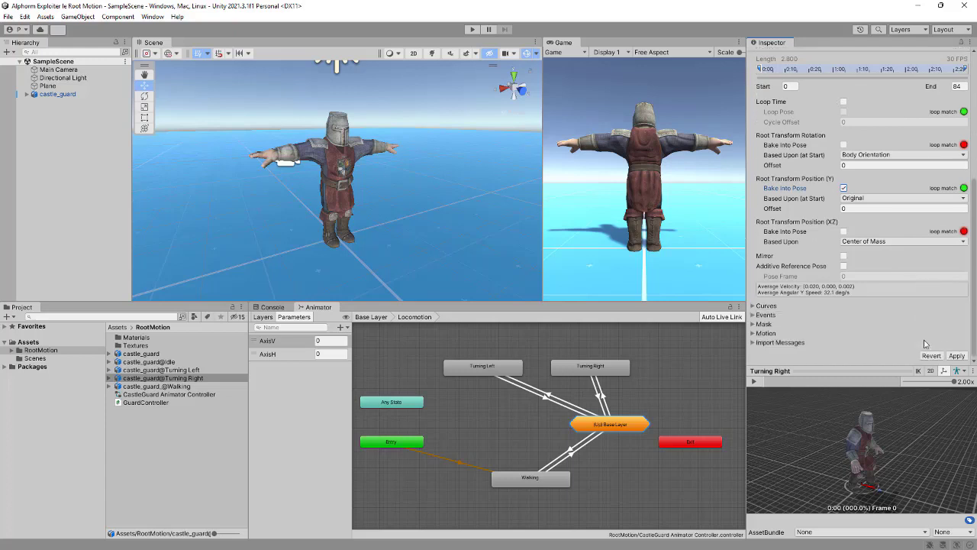
pyautogui.click(956, 357)
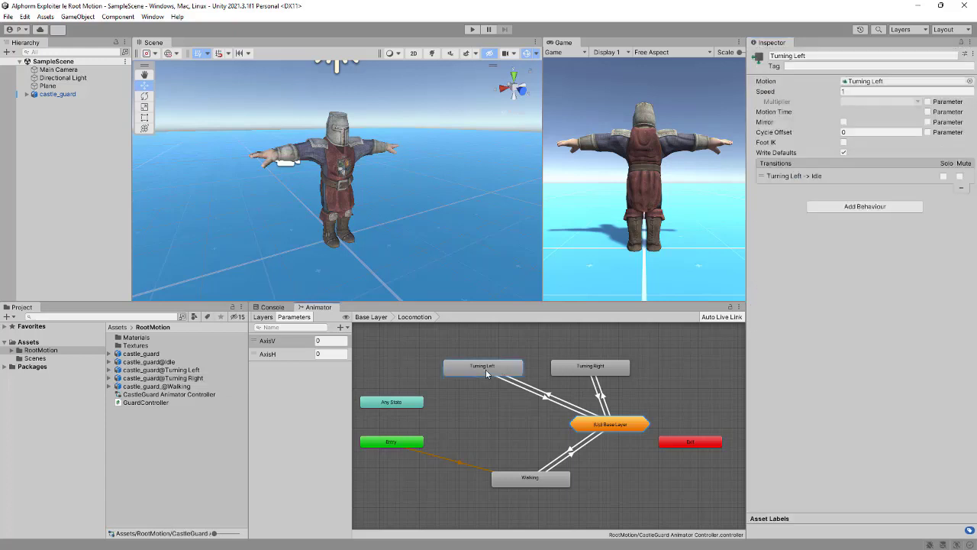
# Bake Root Transform Position (Y) into pose for the Turning Left clip, then go back to the Base Layer.
pyautogui.doubleClick(490, 371)
pyautogui.scroll(-5, 834, 280)
pyautogui.scroll(-3, 835, 279)
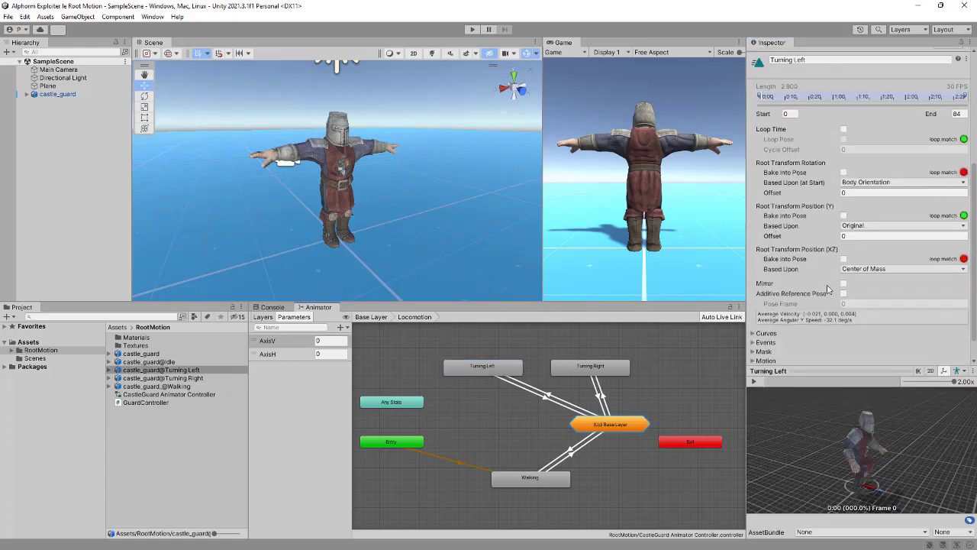
pyautogui.click(843, 216)
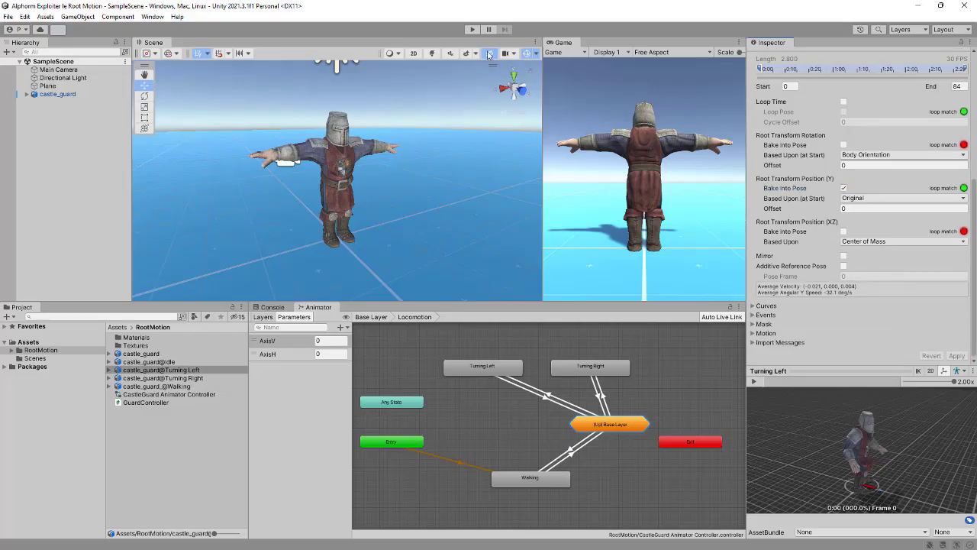
pyautogui.click(372, 317)
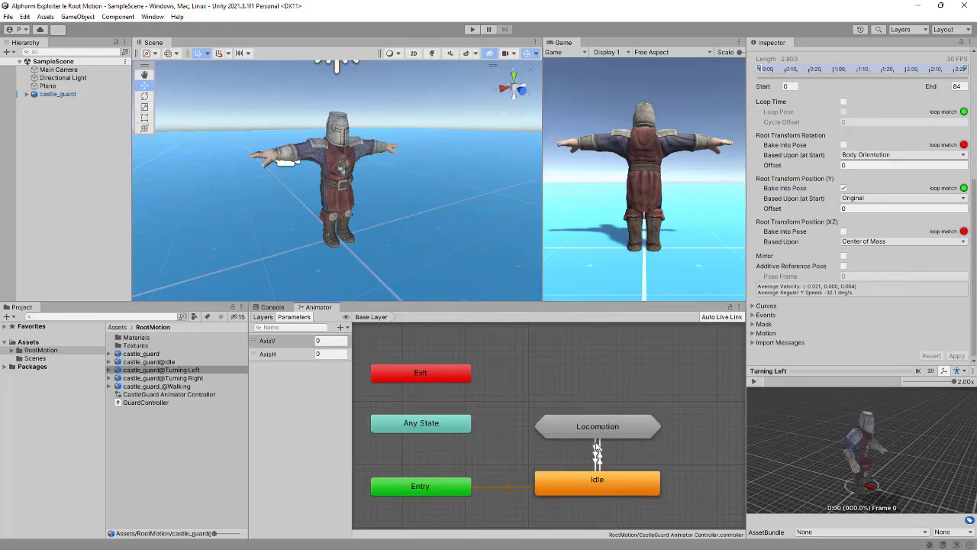
# Drag the Locomotion node into place above Idle, check inside it, and return to the Base Layer.
pyautogui.click(589, 377)
pyautogui.moveTo(589, 376); pyautogui.dragTo(593, 386)
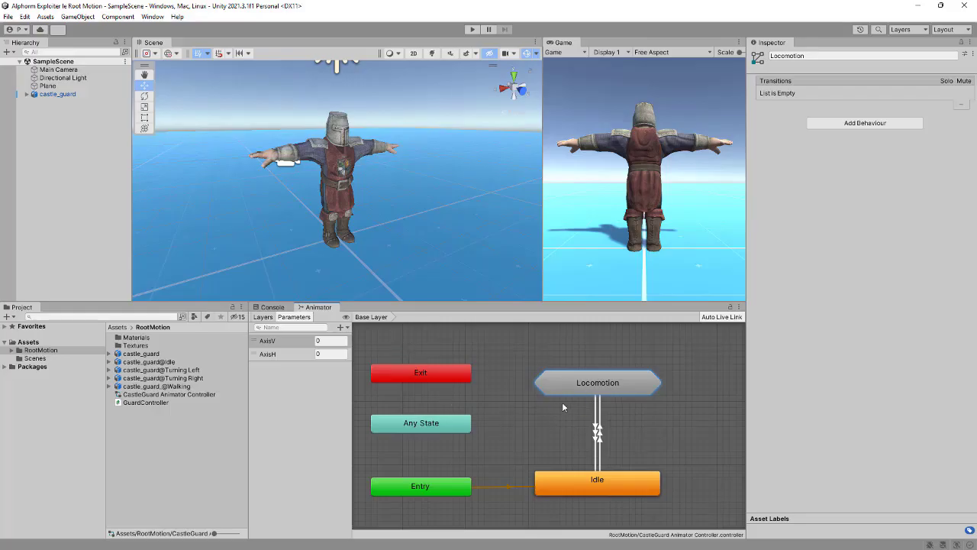
pyautogui.doubleClick(589, 387)
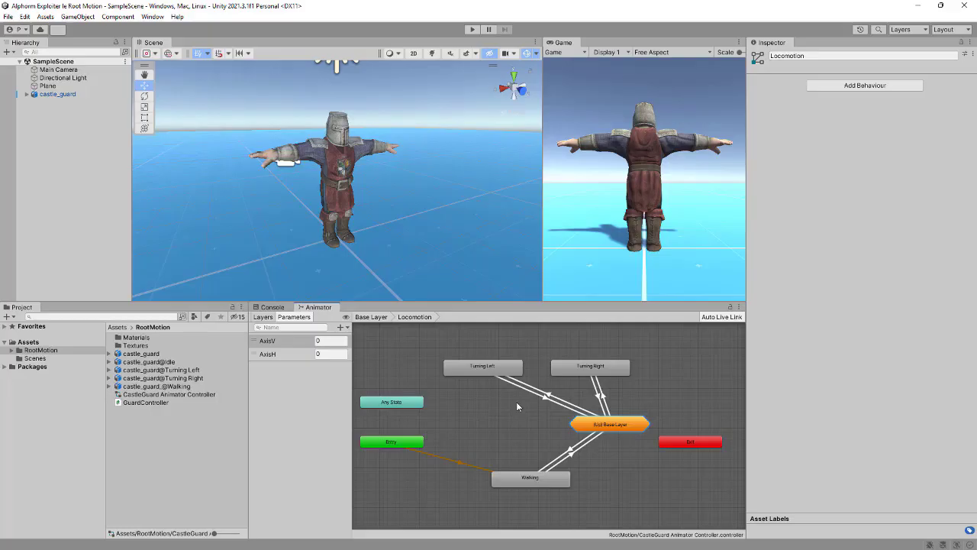
pyautogui.click(371, 317)
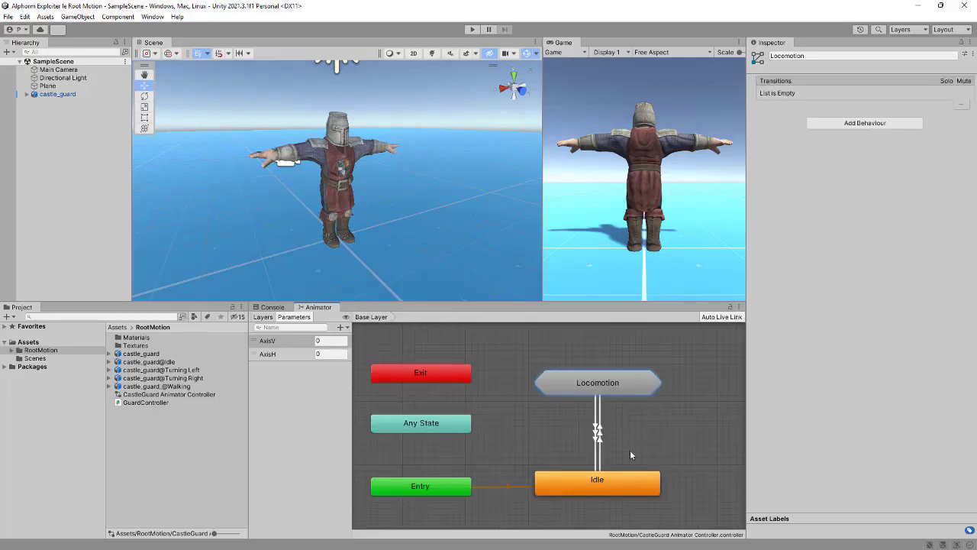